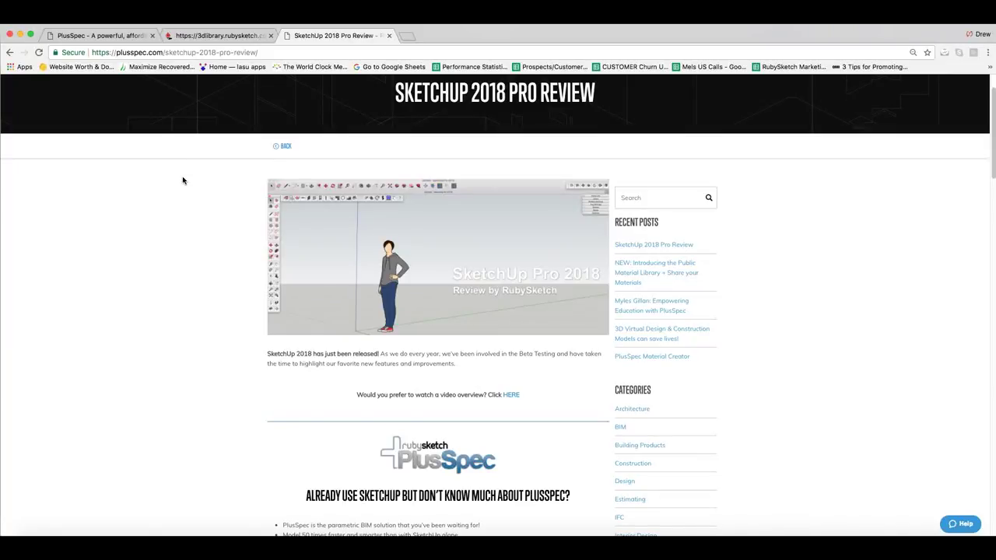
Browse Chrome's PlusSpec home page, BIMBits model library results and SketchUp 2018 Pro Review tabs.
{"action": "left_click", "coordinate": [109, 36]}
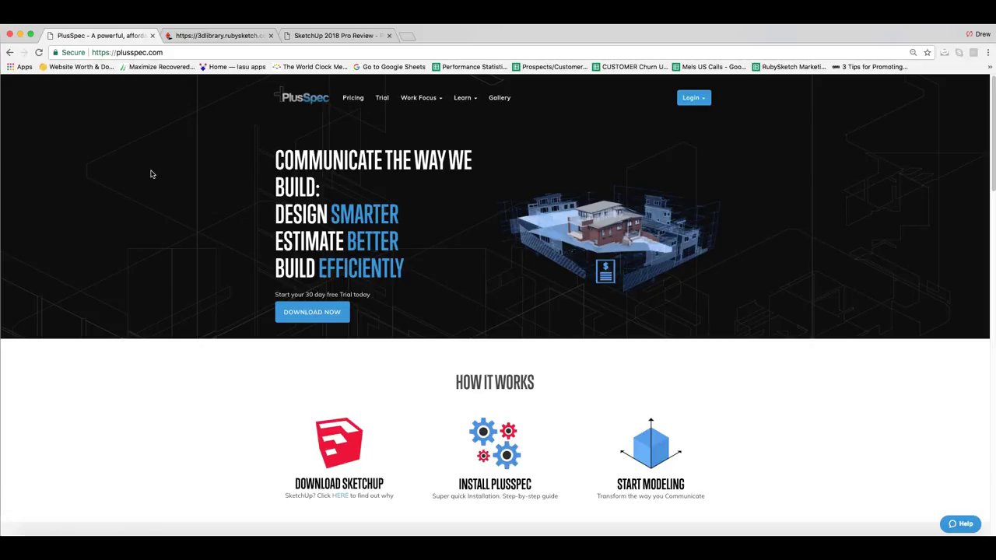
{"action": "left_click", "coordinate": [209, 36]}
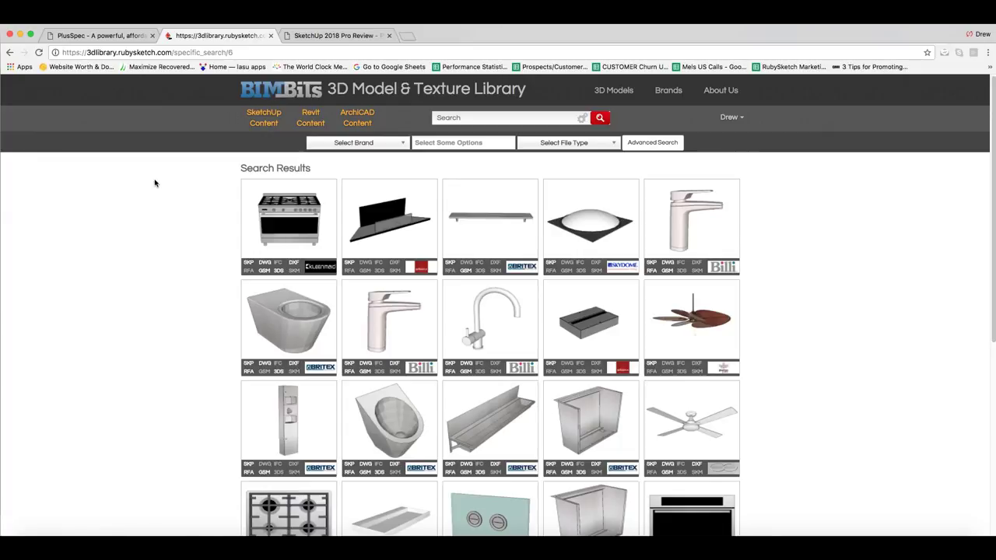
{"action": "key", "text": "ctrl+Tab"}
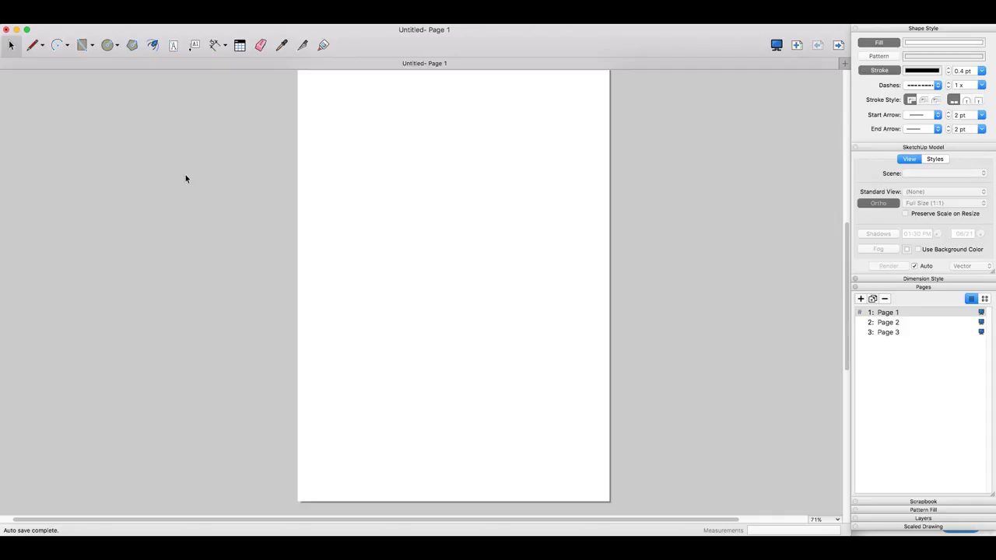
Choose ACAD-16010-01.dwg for import to bring up its DWG/DXF Import Options.
{"action": "left_click", "coordinate": [68, 24]}
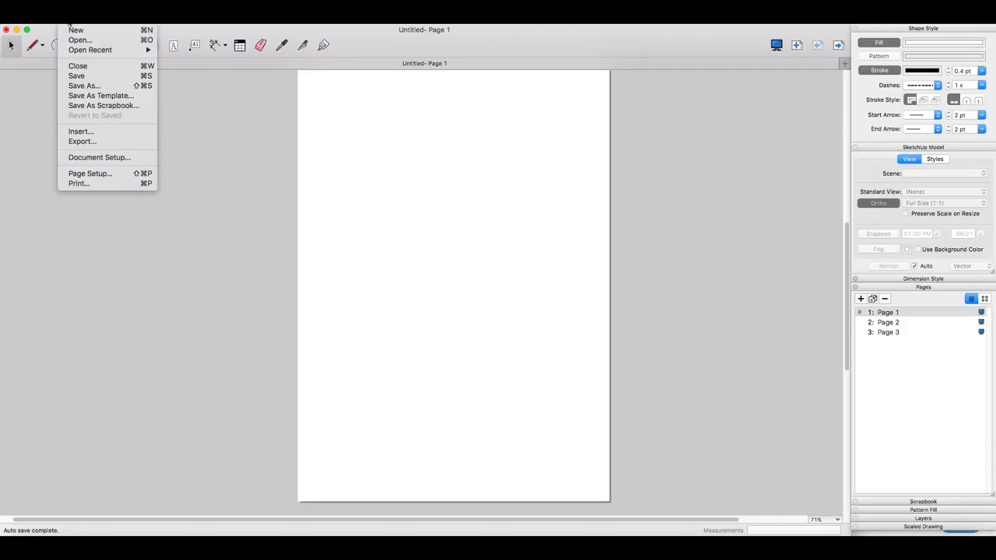
{"action": "left_click", "coordinate": [140, 129]}
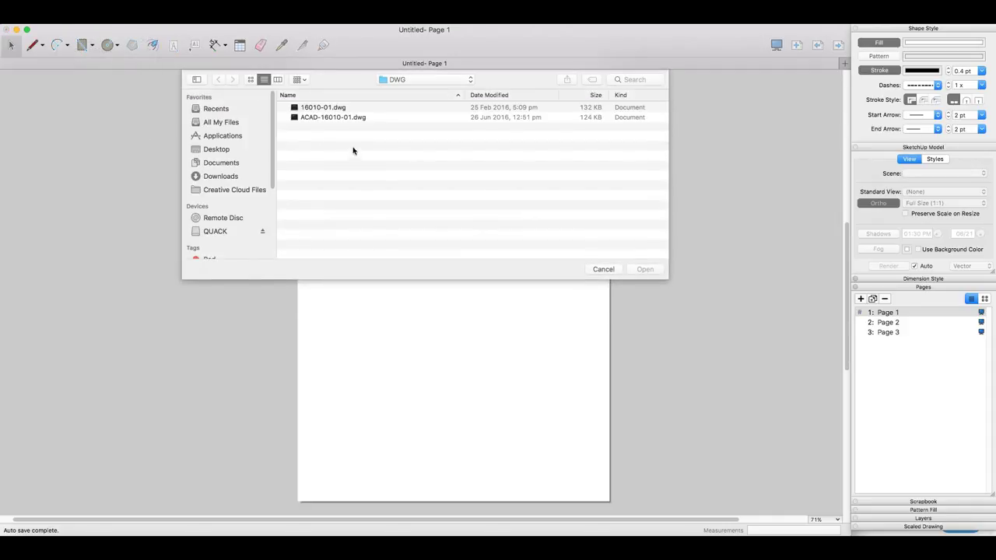
{"action": "left_click", "coordinate": [336, 117]}
{"action": "left_click", "coordinate": [645, 270]}
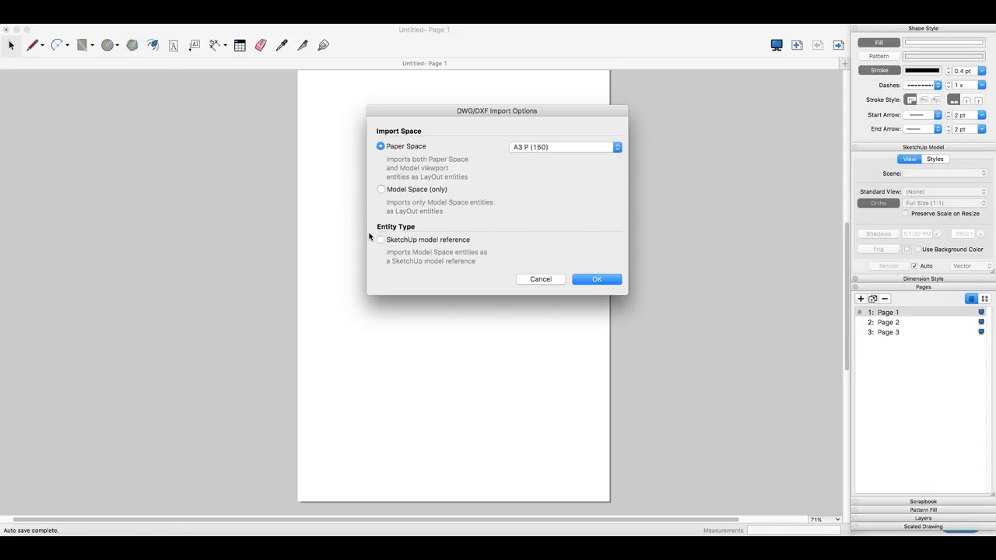
Accept the import options to place the EXAMPLE DWG IMPORT site plan, then zoom to inspect it.
{"action": "left_click", "coordinate": [597, 279]}
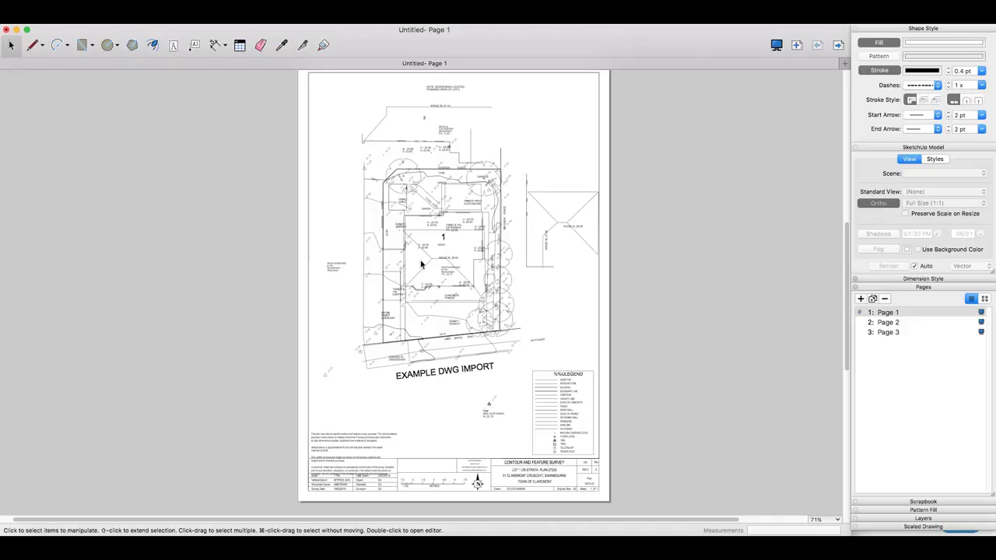
{"action": "scroll", "coordinate": [420, 245], "scroll_direction": "up", "scroll_amount": 5}
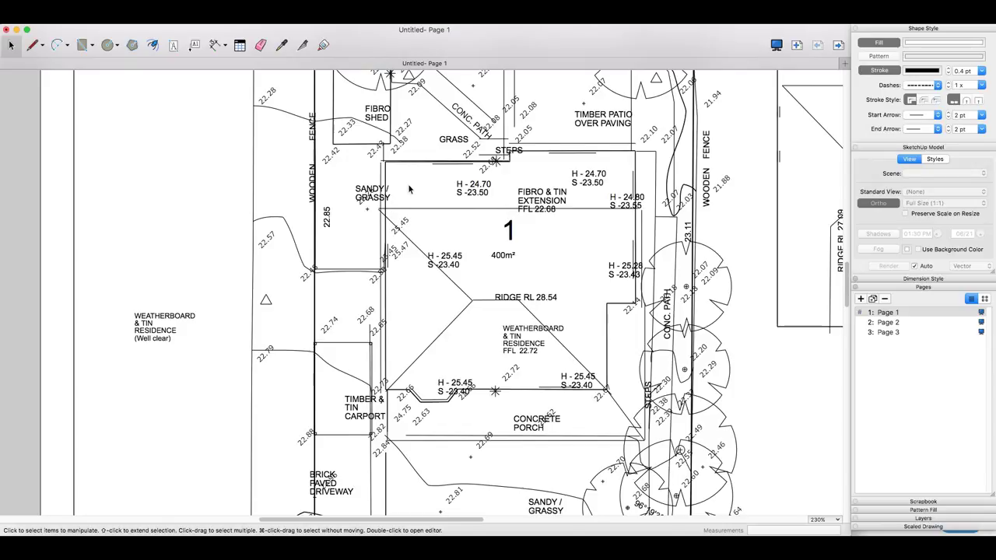
{"action": "scroll", "coordinate": [408, 189], "scroll_direction": "down", "scroll_amount": 3}
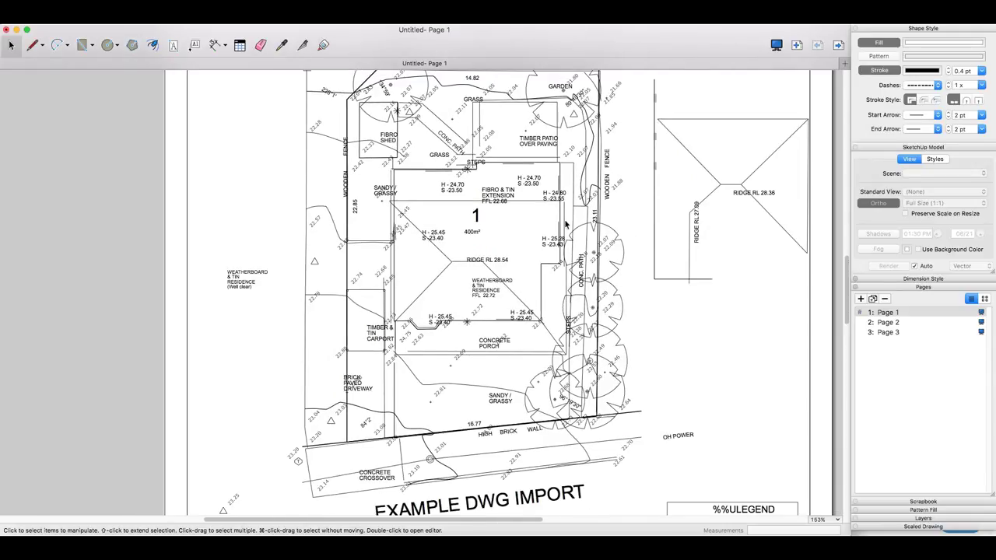
{"action": "scroll", "coordinate": [552, 227], "scroll_direction": "down", "scroll_amount": 1}
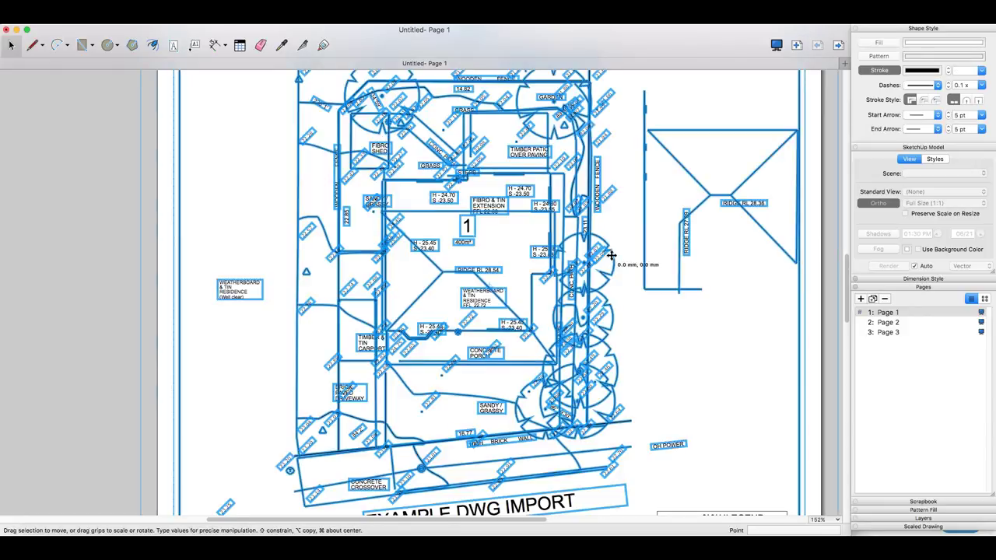
Enter the imported plan group and toggle the stroke on the tree symbols.
{"action": "left_click", "coordinate": [605, 287]}
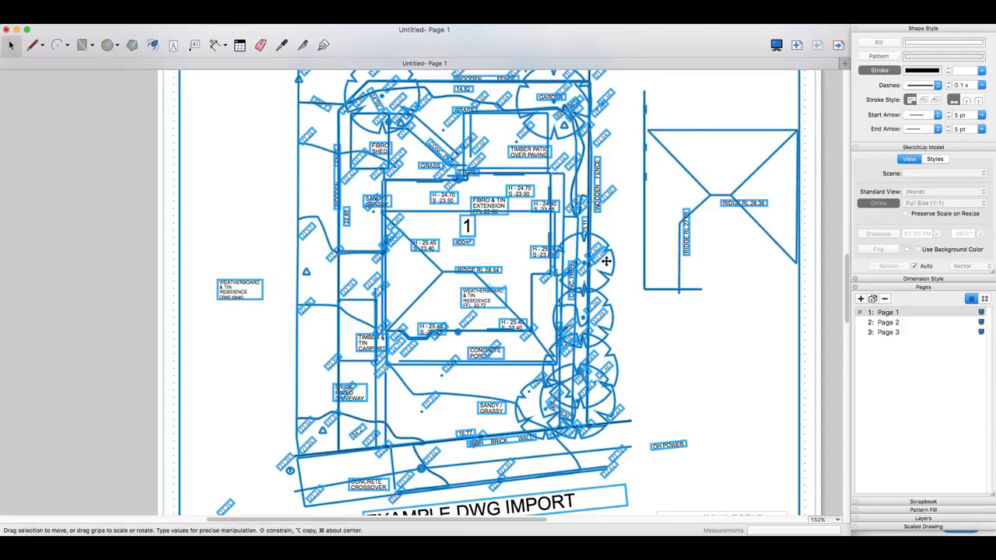
{"action": "double_click", "coordinate": [611, 268]}
{"action": "left_click", "coordinate": [610, 269]}
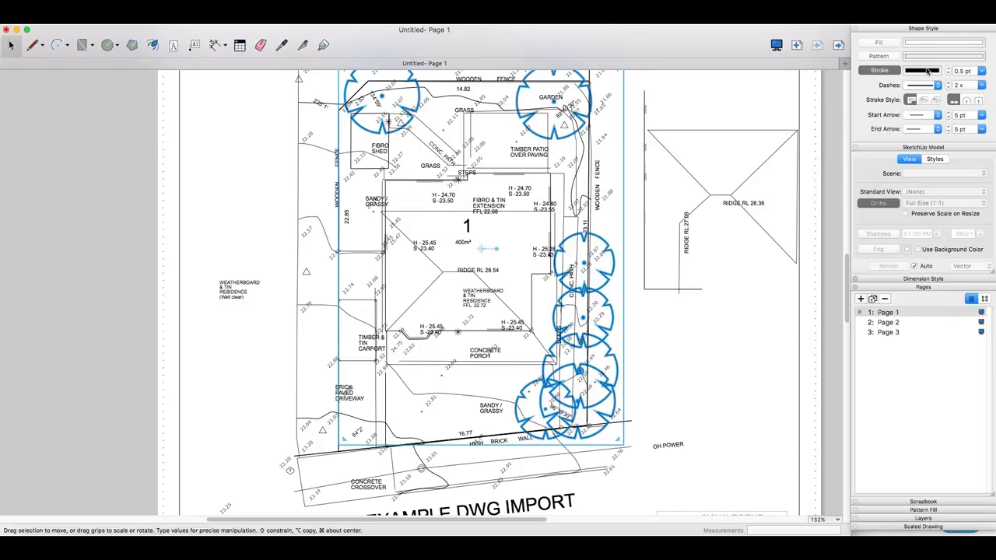
{"action": "left_click", "coordinate": [882, 71]}
Make the house and right-hand roof outlines dashed at 1 x scale with a 0.4 pt stroke.
{"action": "left_click", "coordinate": [429, 211]}
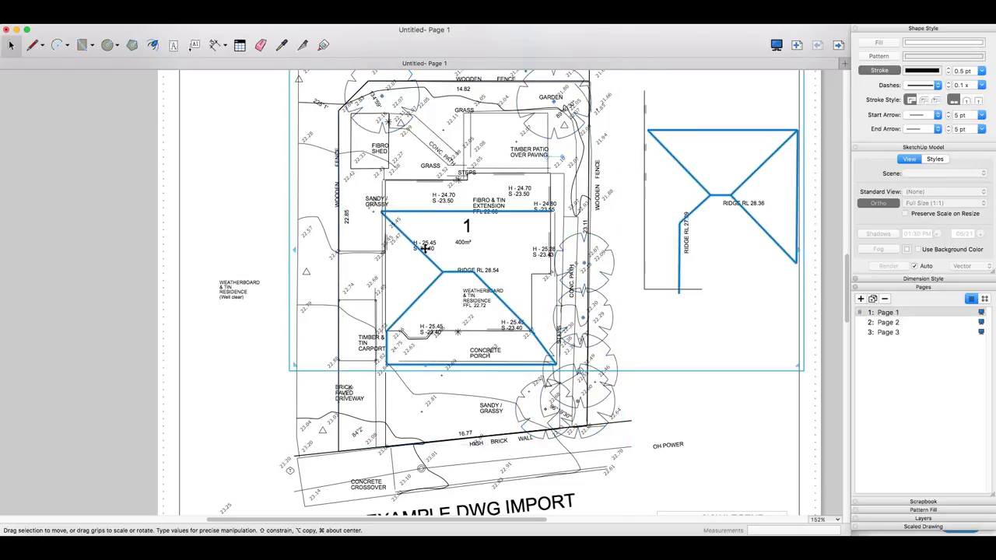
{"action": "left_click", "coordinate": [922, 84]}
{"action": "left_click", "coordinate": [926, 97]}
{"action": "left_click", "coordinate": [981, 85]}
{"action": "left_click", "coordinate": [960, 103]}
{"action": "left_click", "coordinate": [981, 71]}
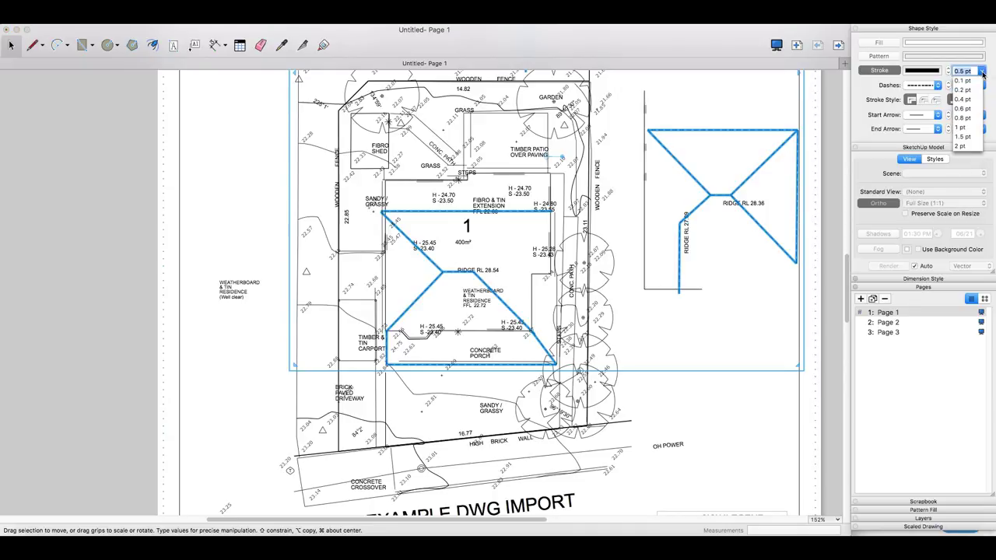
{"action": "left_click", "coordinate": [965, 100]}
{"action": "left_click", "coordinate": [221, 245]}
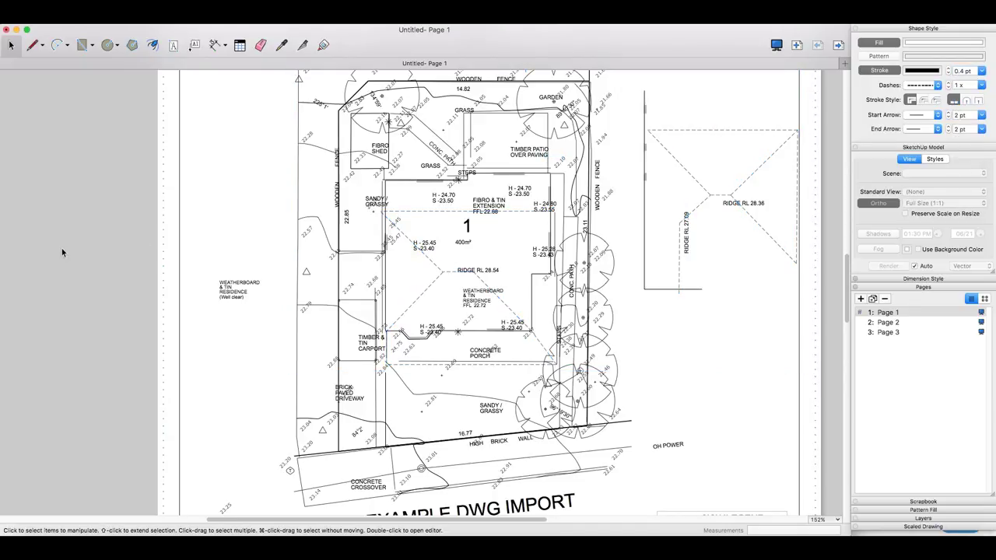
{"action": "scroll", "coordinate": [504, 276], "scroll_direction": "down", "scroll_amount": 5}
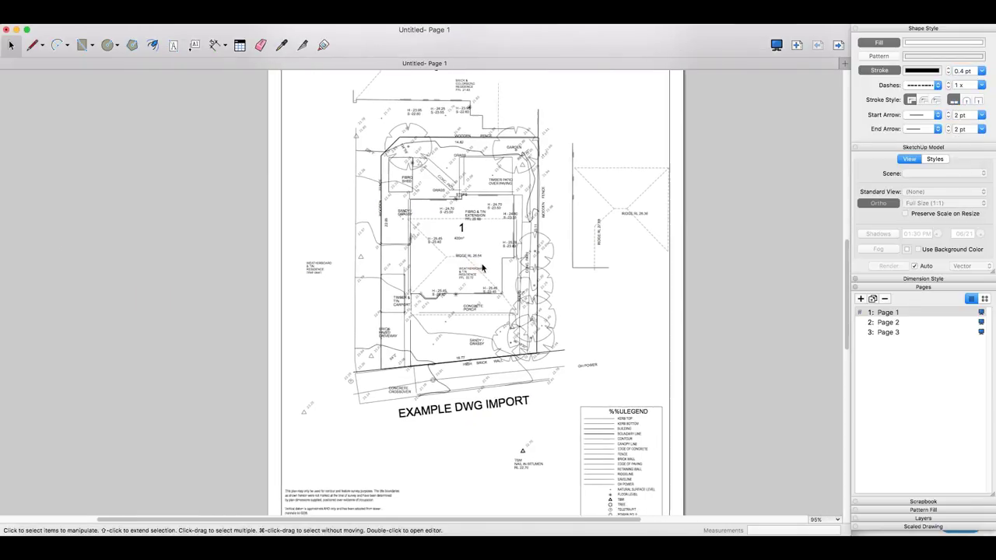
On Page 2, insert ACAD-16010-01.dwg as a SketchUp model reference.
{"action": "left_click", "coordinate": [885, 326]}
{"action": "scroll", "coordinate": [444, 260], "scroll_direction": "down", "scroll_amount": 2}
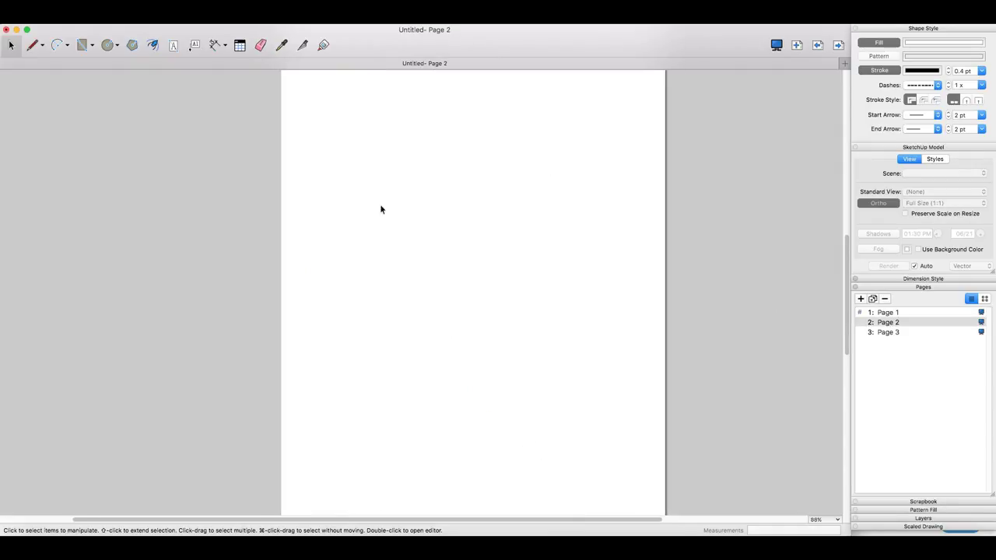
{"action": "left_click", "coordinate": [70, 23]}
{"action": "left_click", "coordinate": [87, 132]}
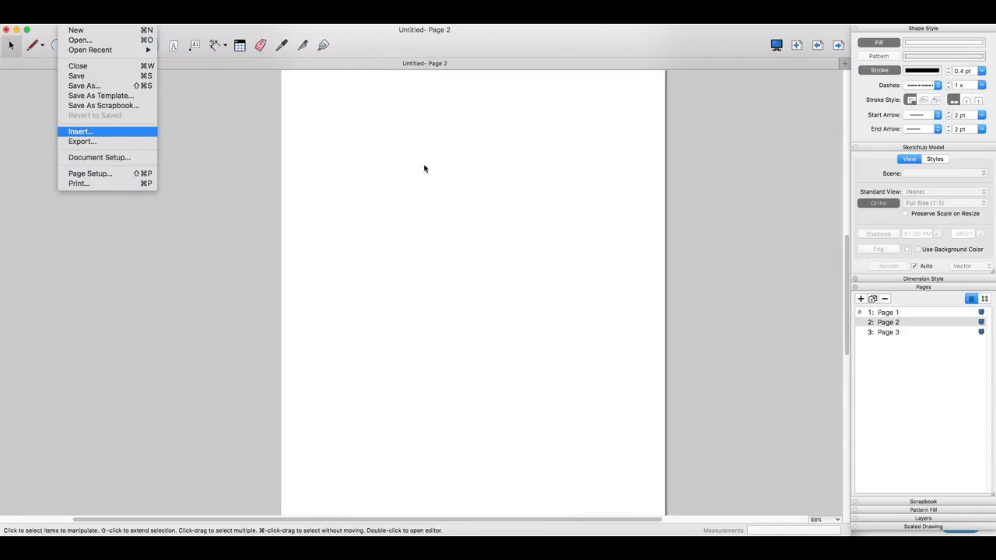
{"action": "left_click", "coordinate": [331, 117]}
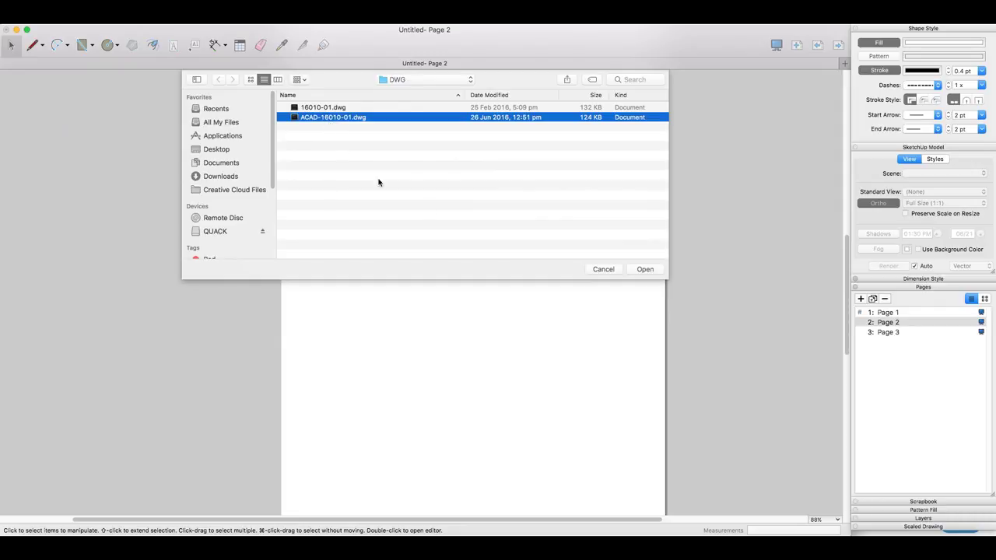
{"action": "left_click", "coordinate": [653, 271]}
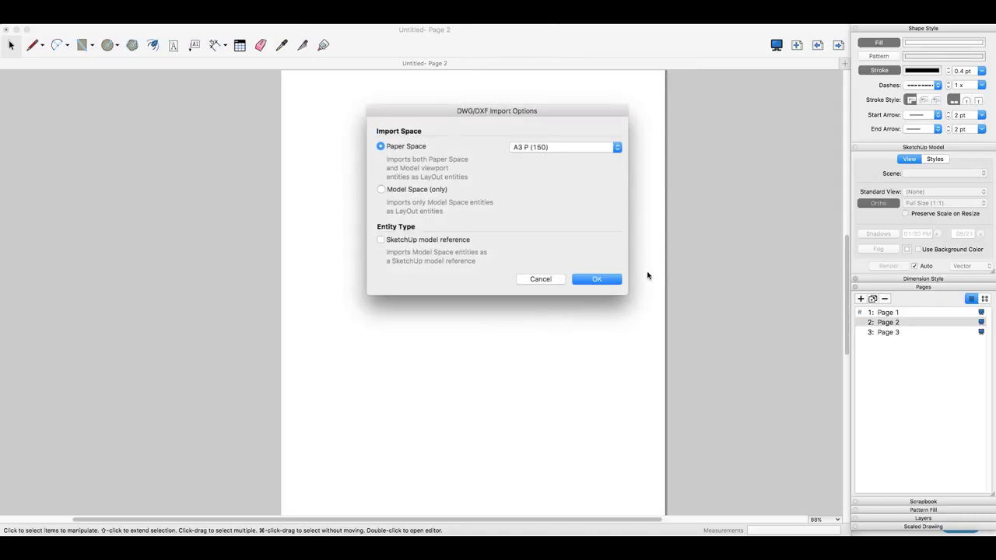
{"action": "left_click", "coordinate": [381, 241]}
{"action": "left_click", "coordinate": [596, 280]}
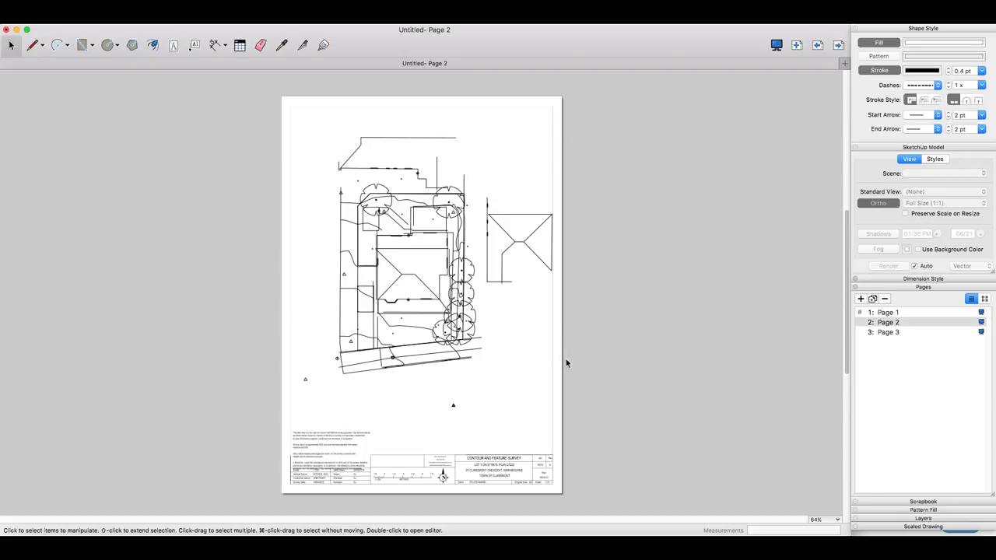
Zoom around the placed site plan and select the notes text above the title block.
{"action": "scroll", "coordinate": [272, 361], "scroll_direction": "down", "scroll_amount": 1}
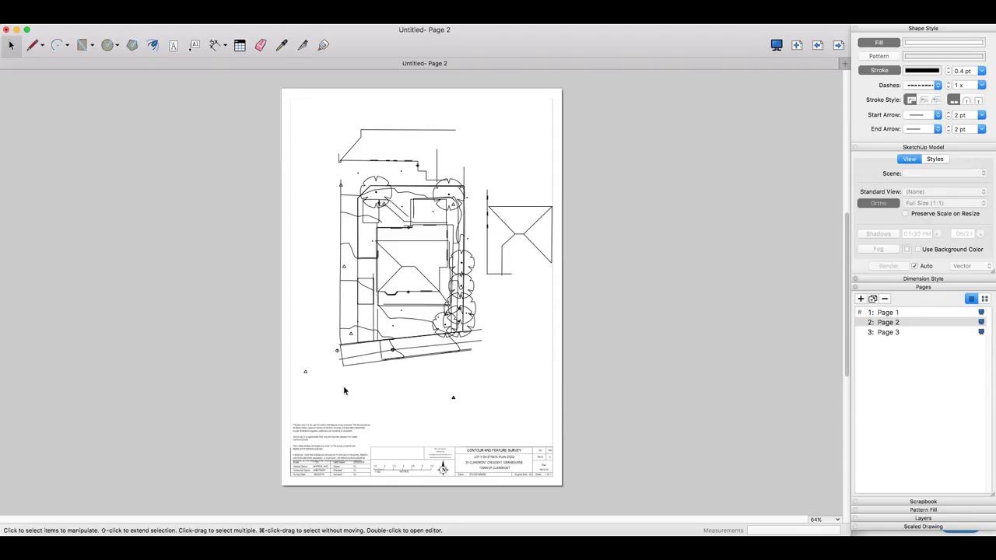
{"action": "scroll", "coordinate": [343, 390], "scroll_direction": "up", "scroll_amount": 10}
{"action": "scroll", "coordinate": [360, 317], "scroll_direction": "down", "scroll_amount": 3}
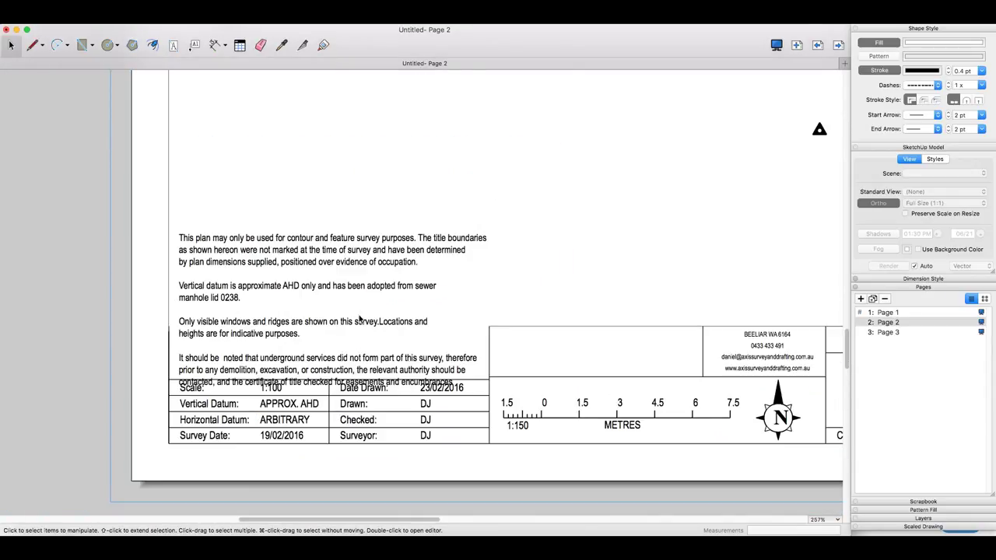
{"action": "left_click", "coordinate": [359, 318]}
{"action": "scroll", "coordinate": [360, 317], "scroll_direction": "down", "scroll_amount": 5}
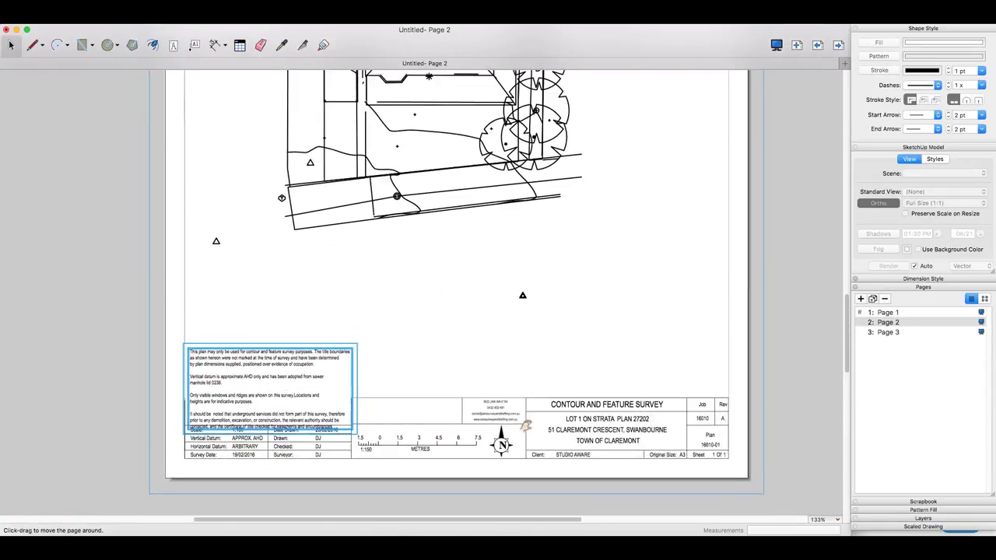
{"action": "scroll", "coordinate": [492, 314], "scroll_direction": "up", "scroll_amount": 3}
{"action": "scroll", "coordinate": [483, 272], "scroll_direction": "up", "scroll_amount": 5}
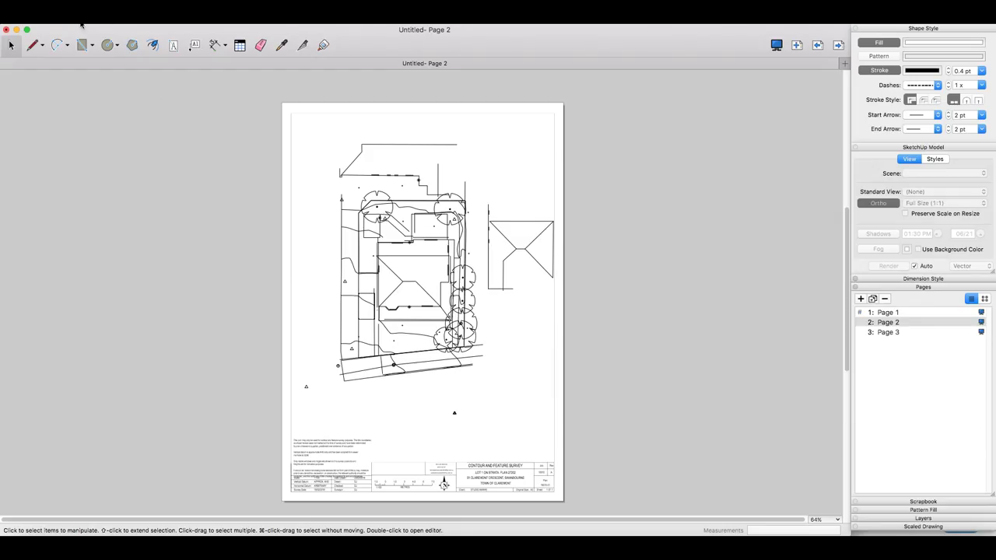
Insert ACAD-16010-01.dwg again on Page 2, choosing Model Space (only) import.
{"action": "left_click", "coordinate": [75, 17]}
{"action": "left_click", "coordinate": [90, 131]}
{"action": "left_click", "coordinate": [350, 117]}
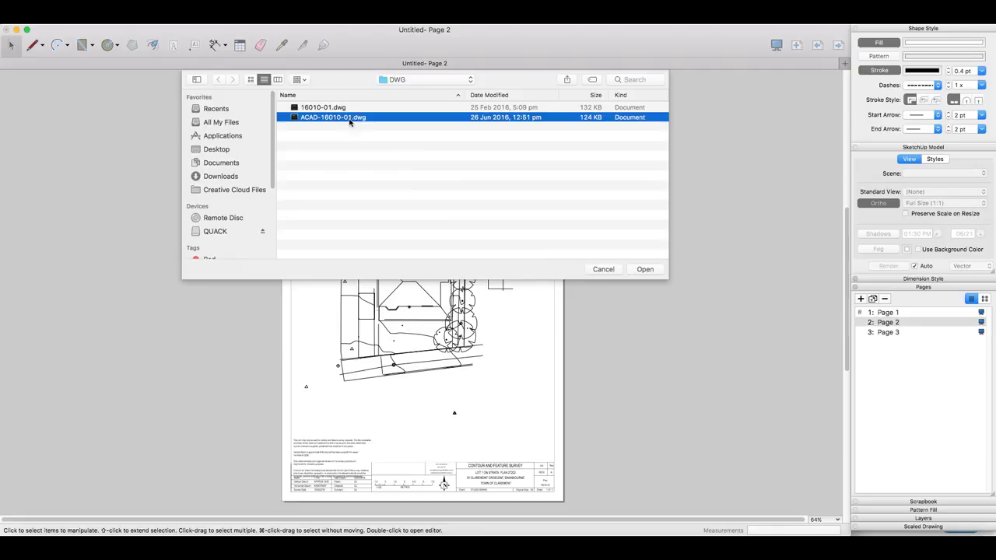
{"action": "left_click", "coordinate": [644, 265]}
{"action": "left_click", "coordinate": [406, 189]}
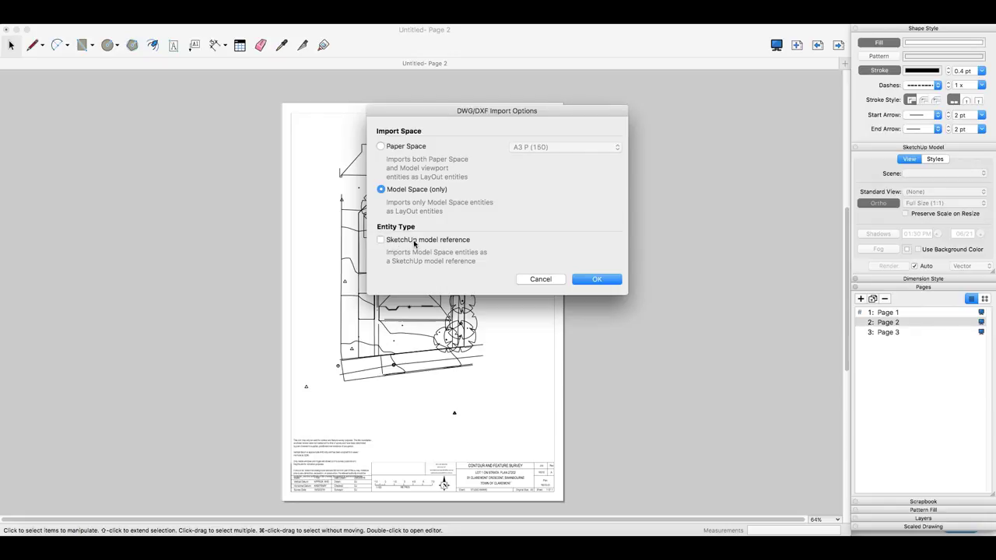
Confirm the import, move the survey drawing left off the page and pan to Page 3.
{"action": "left_click", "coordinate": [613, 280]}
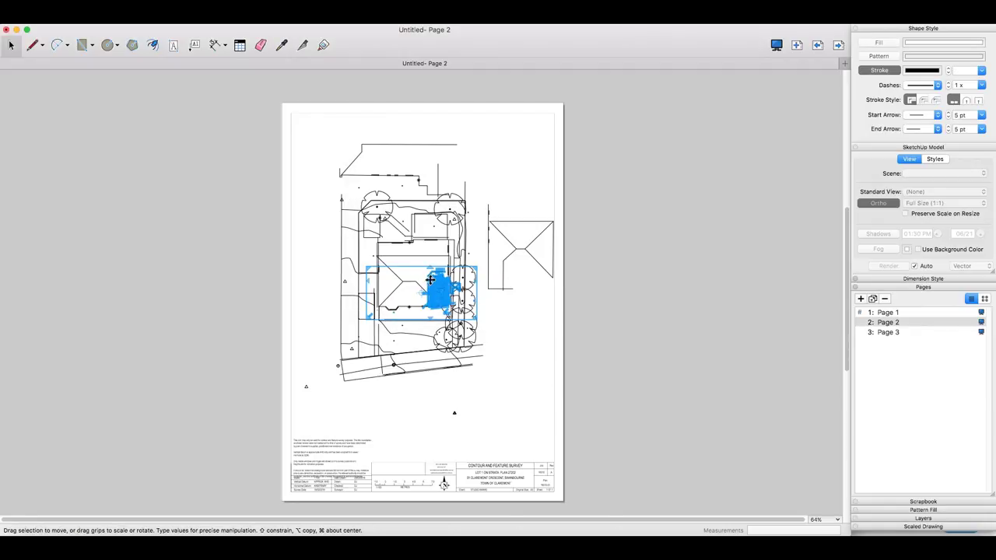
{"action": "mouse_move", "coordinate": [409, 281]}
{"action": "left_mouse_down"}
{"action": "mouse_move", "coordinate": [244, 258]}
{"action": "mouse_move", "coordinate": [196, 259]}
{"action": "mouse_move", "coordinate": [200, 266]}
{"action": "left_mouse_up"}
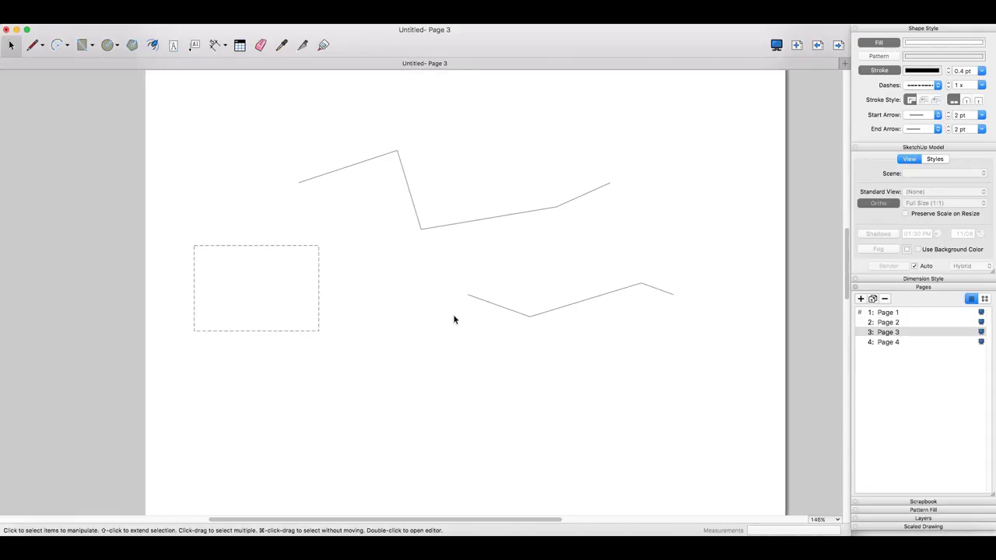
{"action": "middle_click_drag", "start_coordinate": [307, 263], "coordinate": [340, 260]}
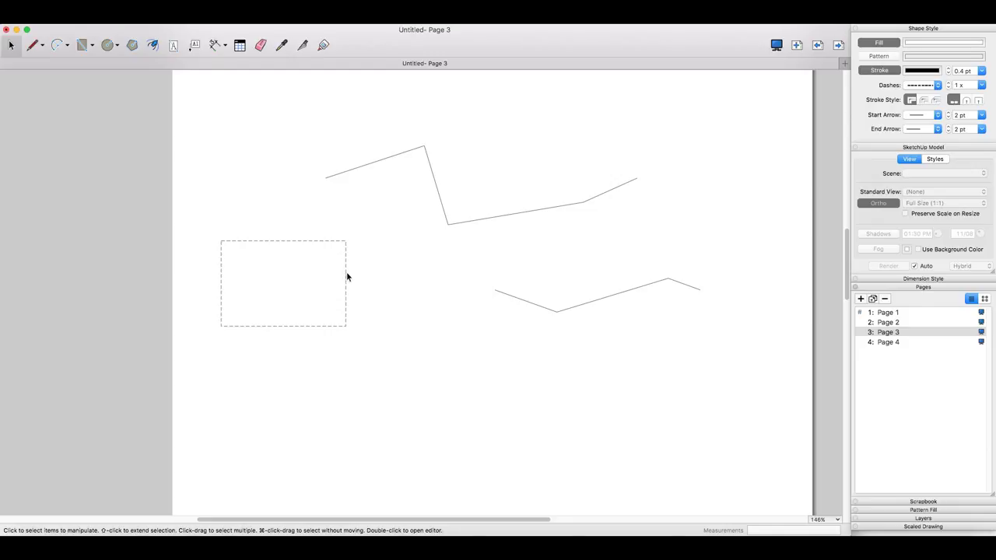
Lock the dashed rectangle on Page 3 and select it to show the red locked outline.
{"action": "right_click", "coordinate": [346, 270]}
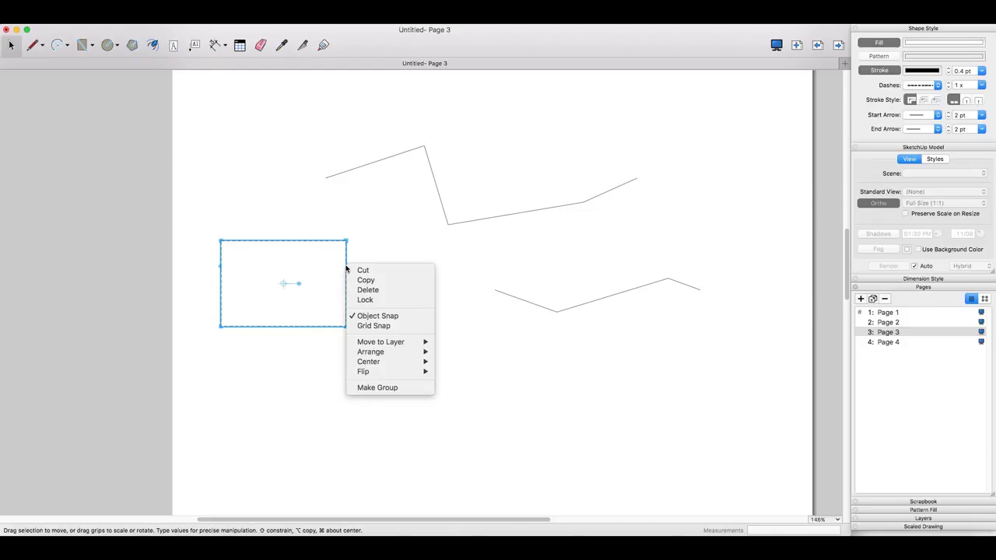
{"action": "left_click", "coordinate": [366, 300]}
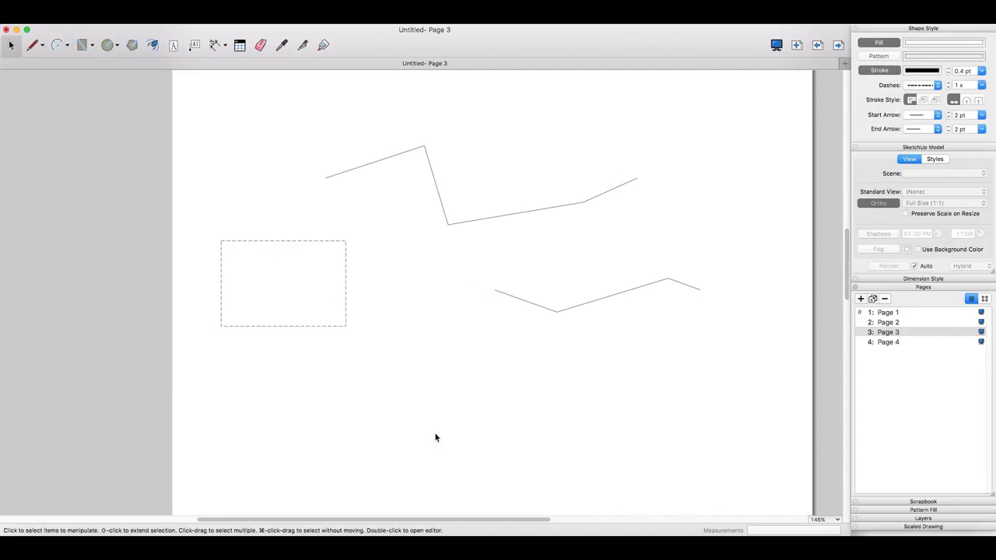
{"action": "left_click", "coordinate": [329, 269]}
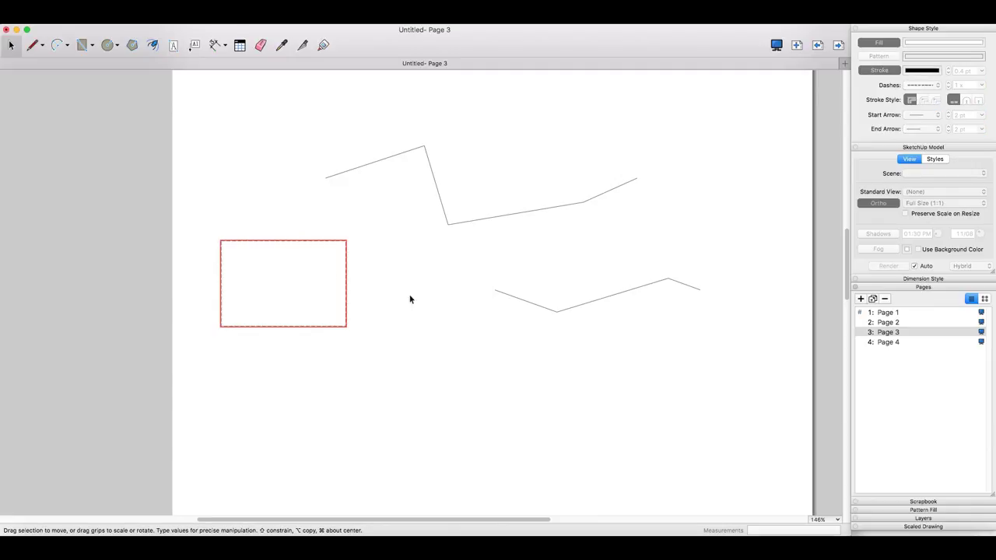
Draw a rectangle and fill it with nested inward offset copies.
{"action": "left_click", "coordinate": [434, 331]}
{"action": "scroll", "coordinate": [467, 330], "scroll_direction": "down", "scroll_amount": 3}
{"action": "key", "text": "r"}
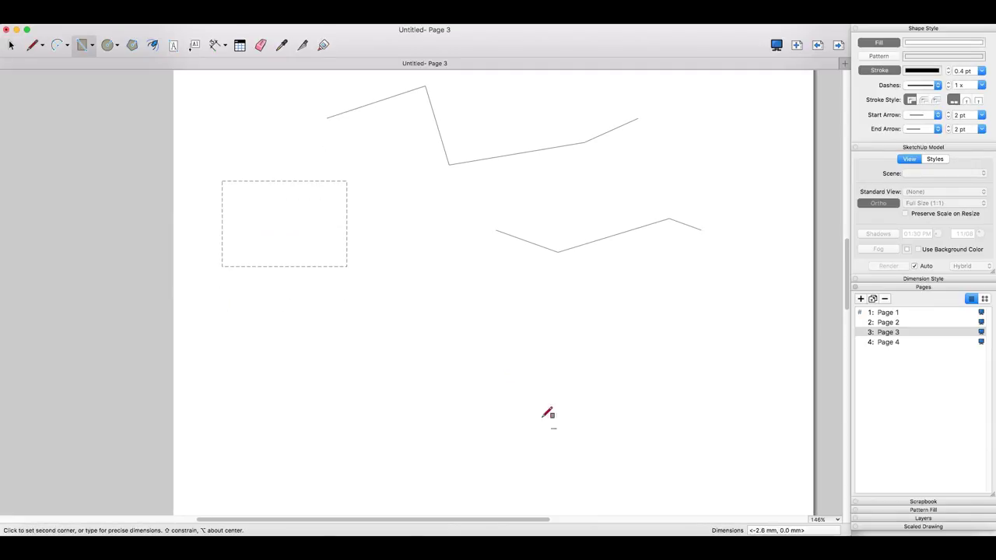
{"action": "left_click", "coordinate": [556, 428]}
{"action": "left_click", "coordinate": [399, 310]}
{"action": "key", "text": "space"}
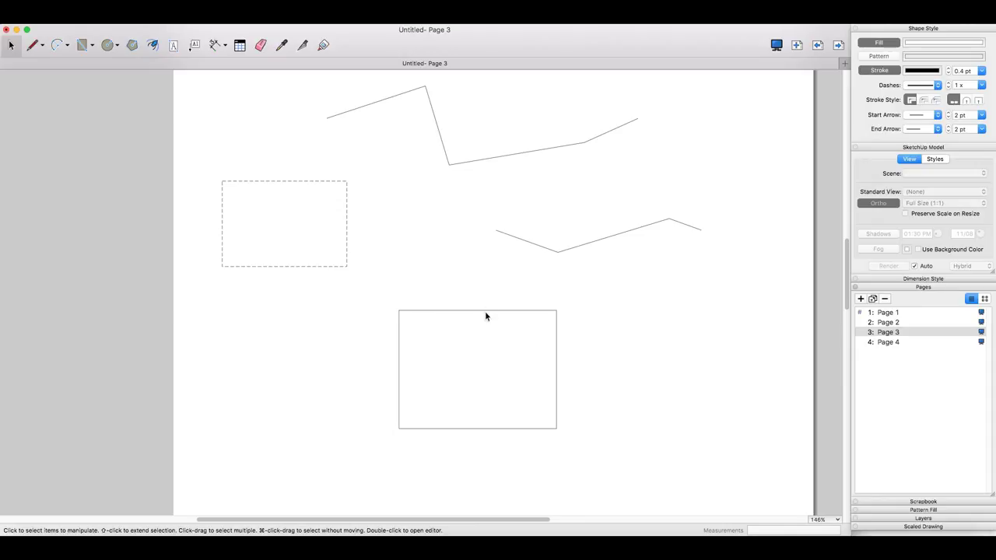
{"action": "key", "text": "o"}
{"action": "left_click", "coordinate": [487, 311]}
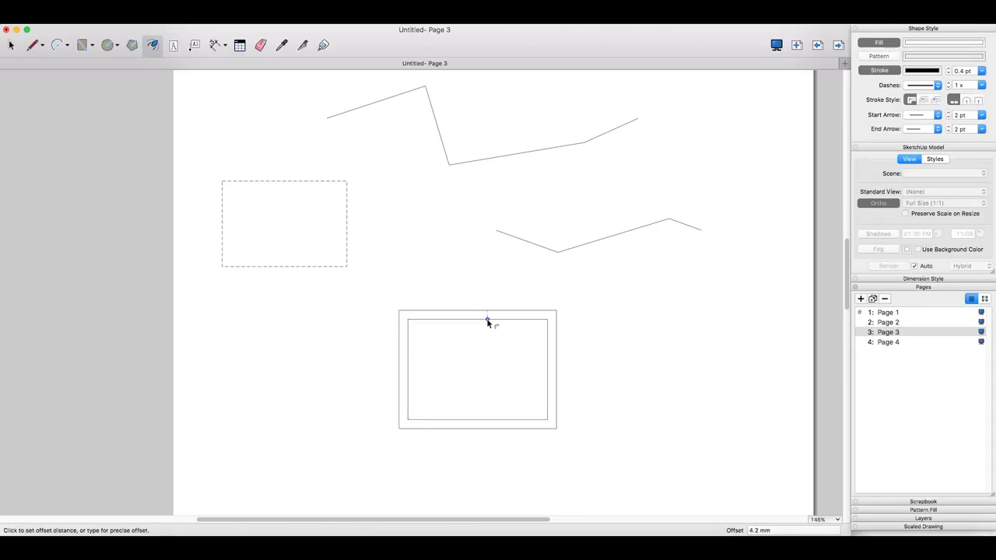
{"action": "left_click", "coordinate": [488, 322]}
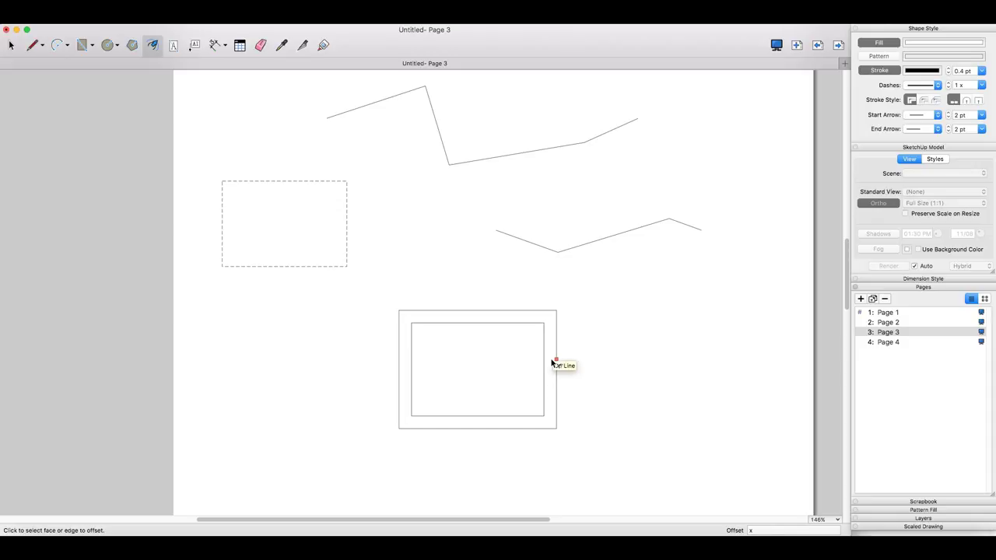
{"action": "key", "text": "Return"}
{"action": "key", "text": "space"}
Draw a second rectangle to the right, offset it 5.3 mm inward, then add a halfway offset with /2.
{"action": "middle_click_drag", "start_coordinate": [716, 377], "coordinate": [598, 371]}
{"action": "key", "text": "r"}
{"action": "mouse_move", "coordinate": [613, 293]}
{"action": "left_mouse_down"}
{"action": "mouse_move", "coordinate": [488, 394]}
{"action": "mouse_move", "coordinate": [474, 361]}
{"action": "mouse_move", "coordinate": [467, 369]}
{"action": "left_mouse_up"}
{"action": "key", "text": "space"}
{"action": "key", "text": "f"}
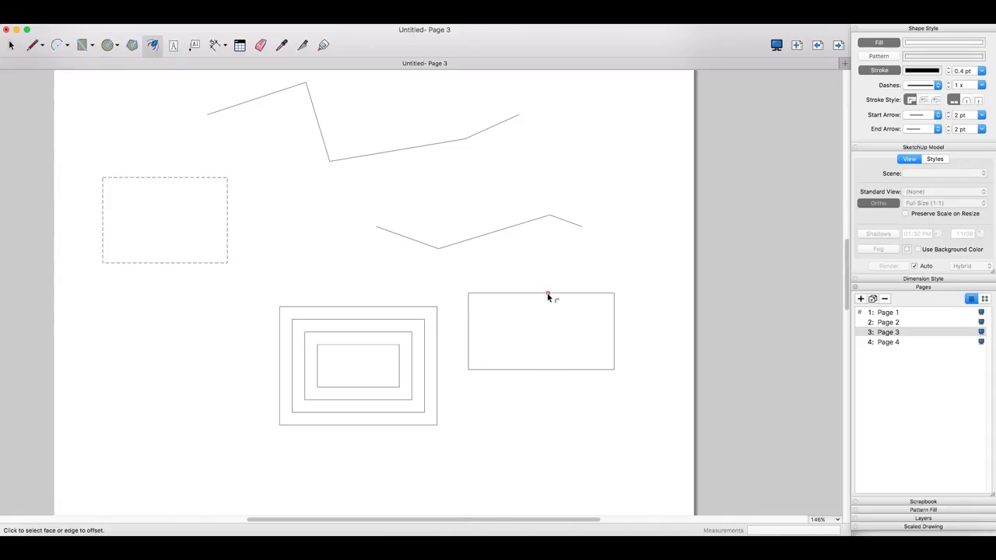
{"action": "left_click", "coordinate": [549, 293]}
{"action": "left_click", "coordinate": [550, 307]}
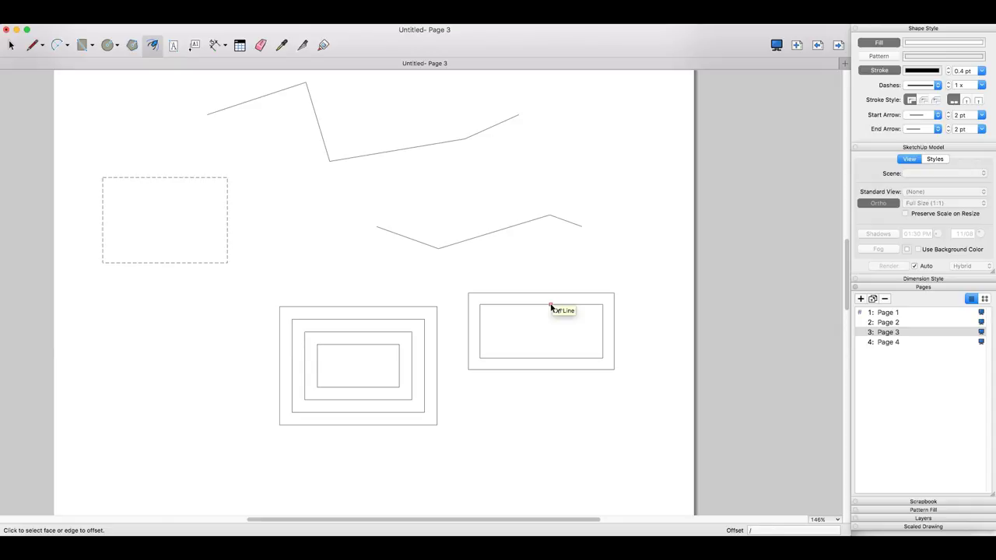
{"action": "type", "text": "/2"}
{"action": "key", "text": "Return"}
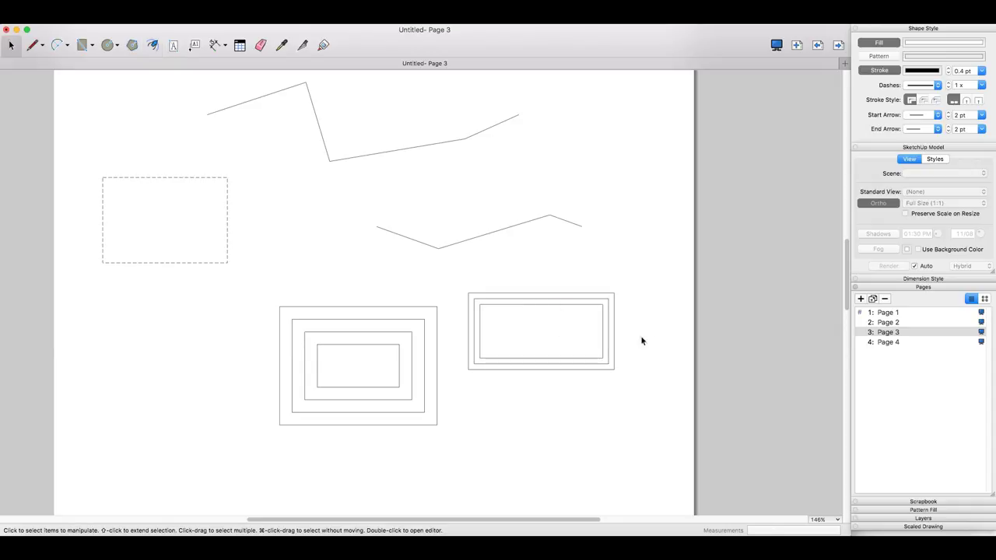
Marquee-select the four nested left rectangles and make them a group.
{"action": "middle_click_drag", "start_coordinate": [417, 396], "coordinate": [470, 391]}
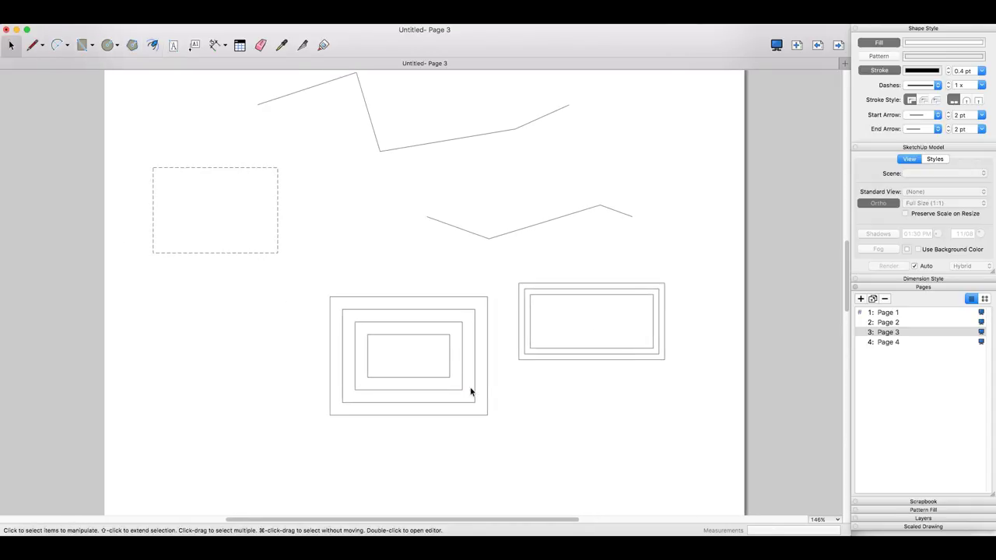
{"action": "middle_click_drag", "start_coordinate": [475, 384], "coordinate": [495, 375]}
{"action": "left_click_drag", "start_coordinate": [521, 272], "coordinate": [348, 476]}
{"action": "right_click", "coordinate": [461, 327]}
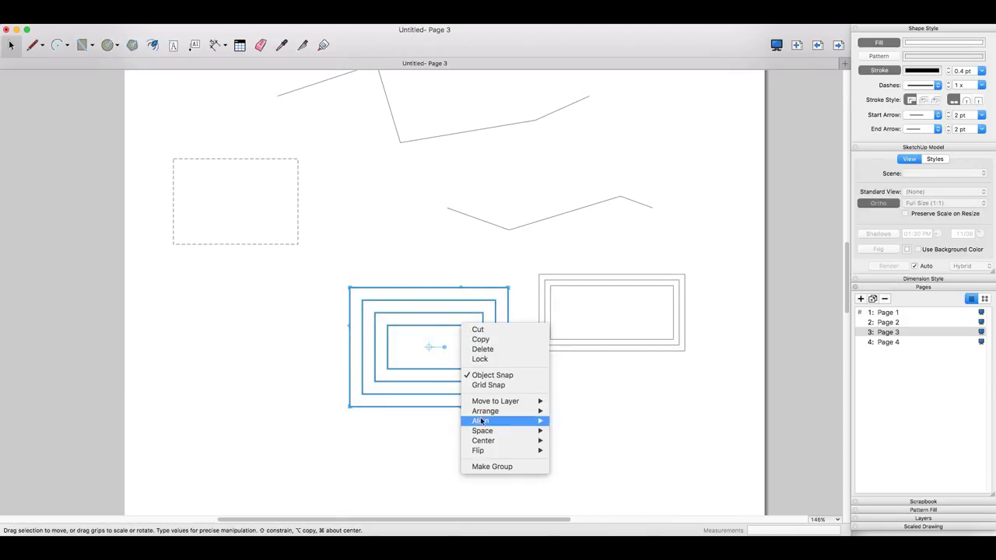
{"action": "left_click", "coordinate": [492, 465]}
{"action": "left_click", "coordinate": [467, 263]}
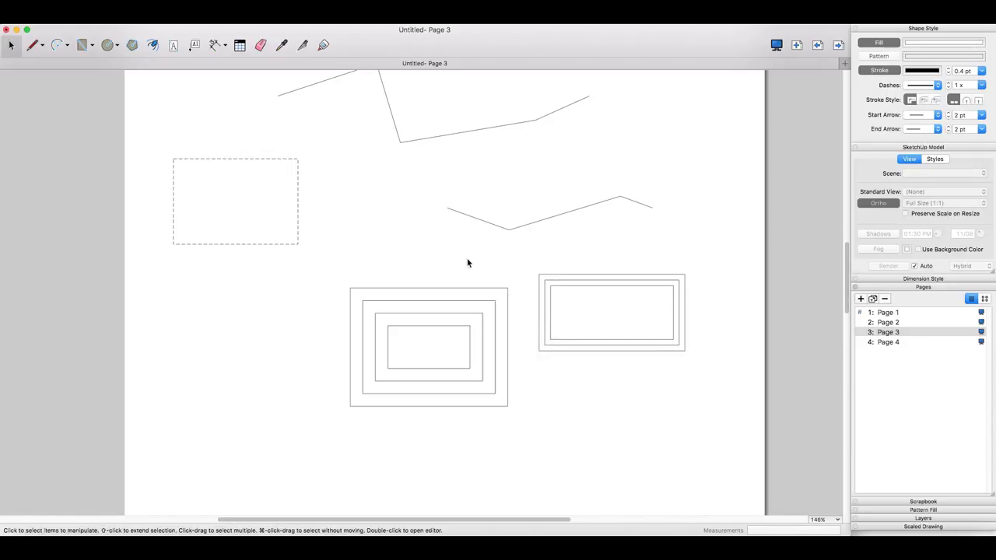
Enter the new group for editing, then exit it by clicking outside.
{"action": "scroll", "coordinate": [425, 275], "scroll_direction": "up", "scroll_amount": 1}
{"action": "scroll", "coordinate": [426, 275], "scroll_direction": "left", "scroll_amount": 1}
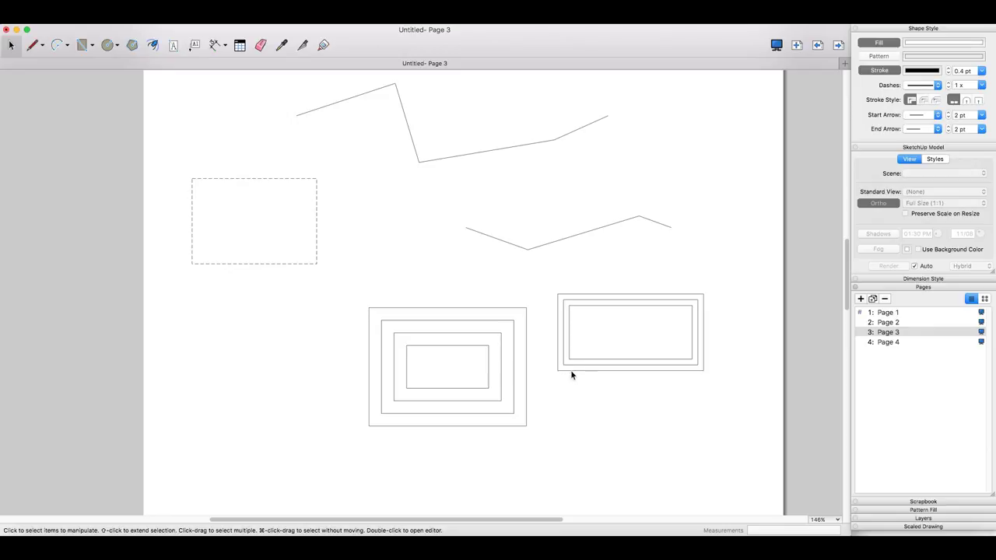
{"action": "double_click", "coordinate": [453, 327]}
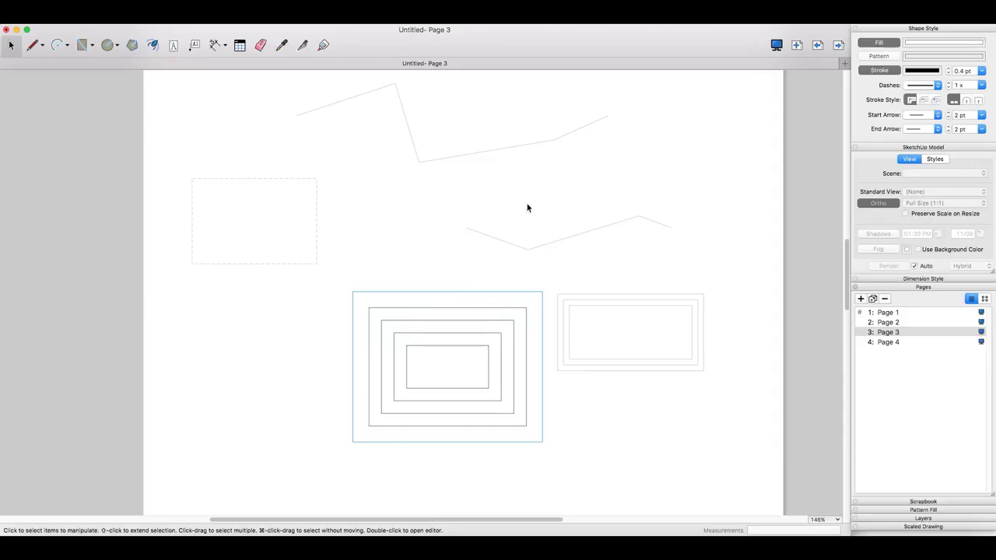
{"action": "left_click", "coordinate": [444, 265]}
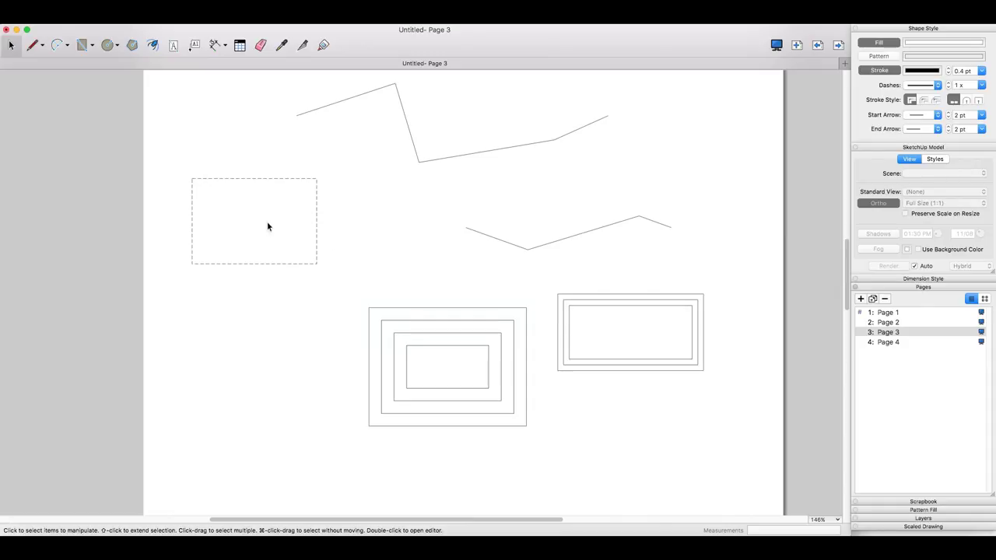
Turn on View > Group Edit > Hide Rest of Document and test it on the group.
{"action": "left_click", "coordinate": [116, 18]}
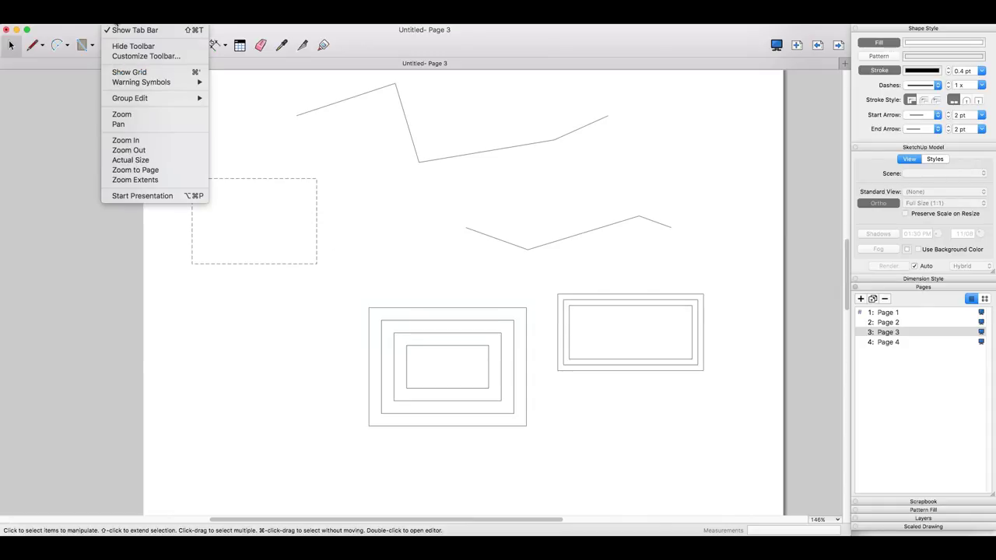
{"action": "mouse_move", "coordinate": [139, 97]}
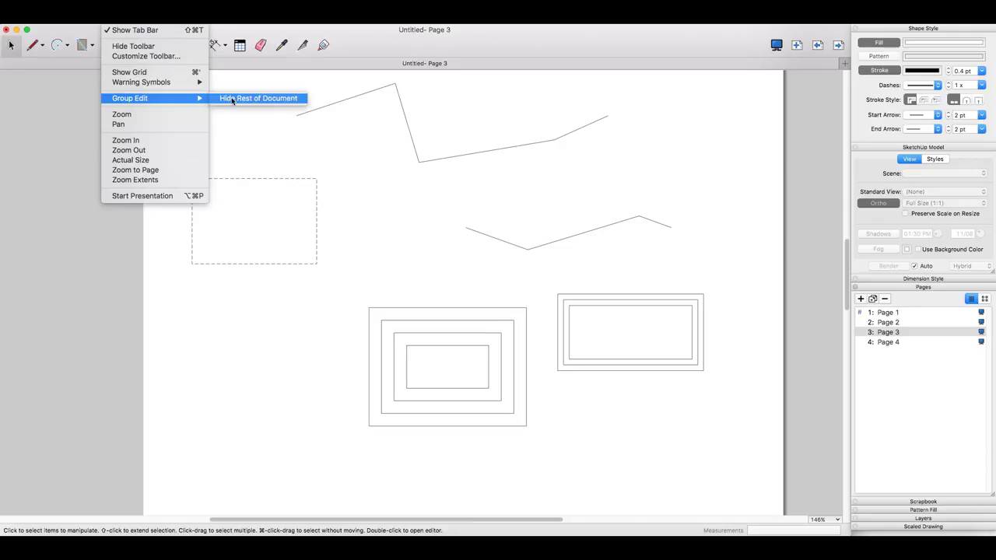
{"action": "left_click", "coordinate": [253, 100]}
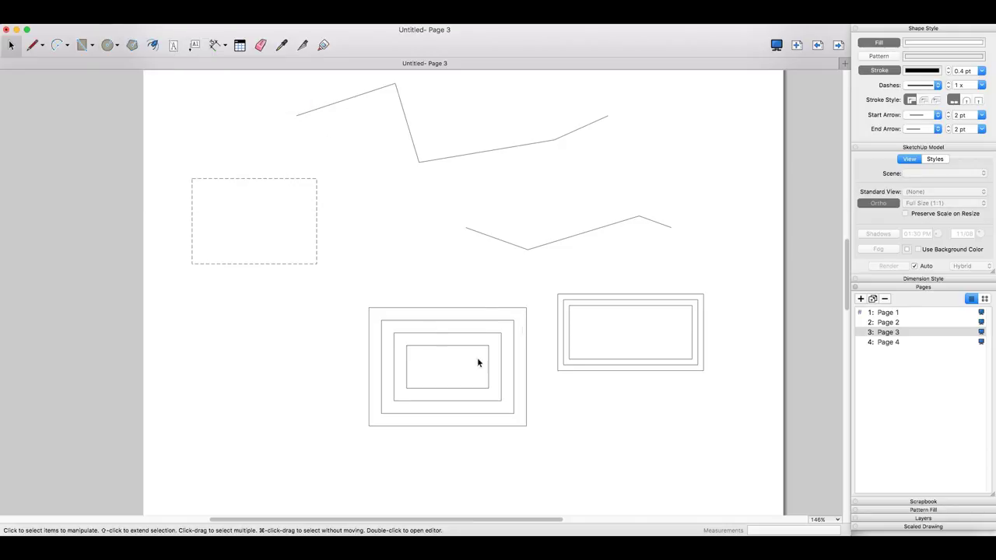
{"action": "double_click", "coordinate": [479, 308]}
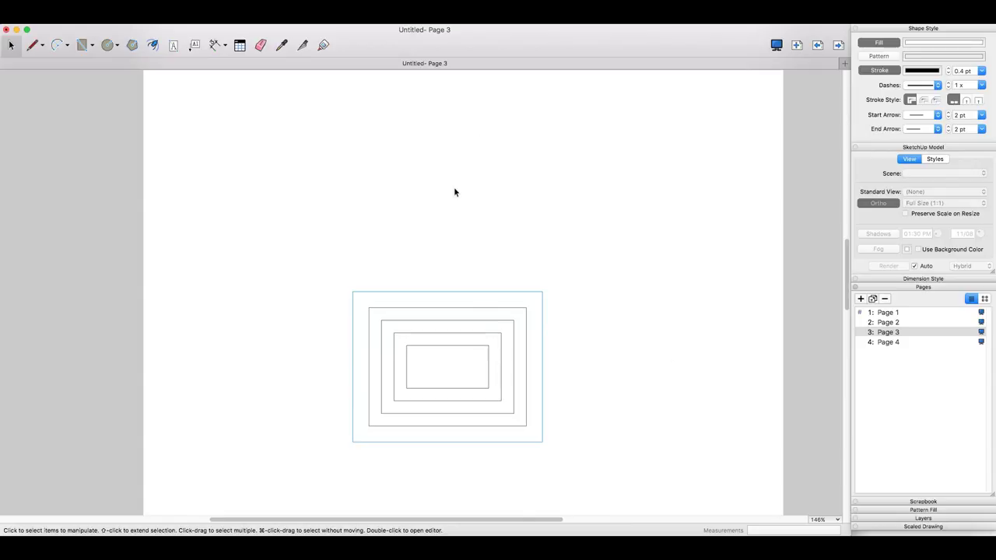
{"action": "left_click", "coordinate": [415, 201]}
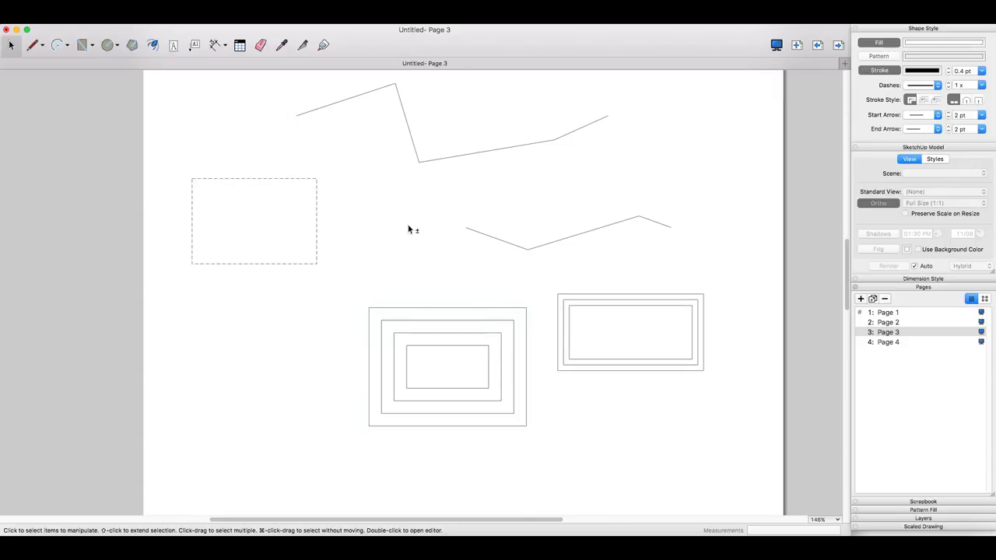
Drag the Document Setup Groups fade slider toward Lighter, then go to Page 4.
{"action": "left_click", "coordinate": [75, 24]}
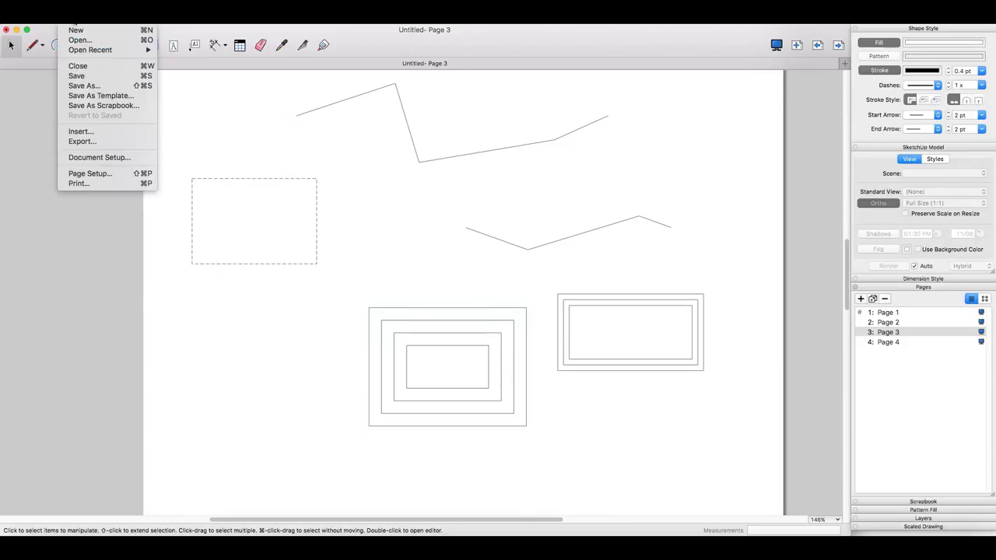
{"action": "left_click", "coordinate": [125, 159]}
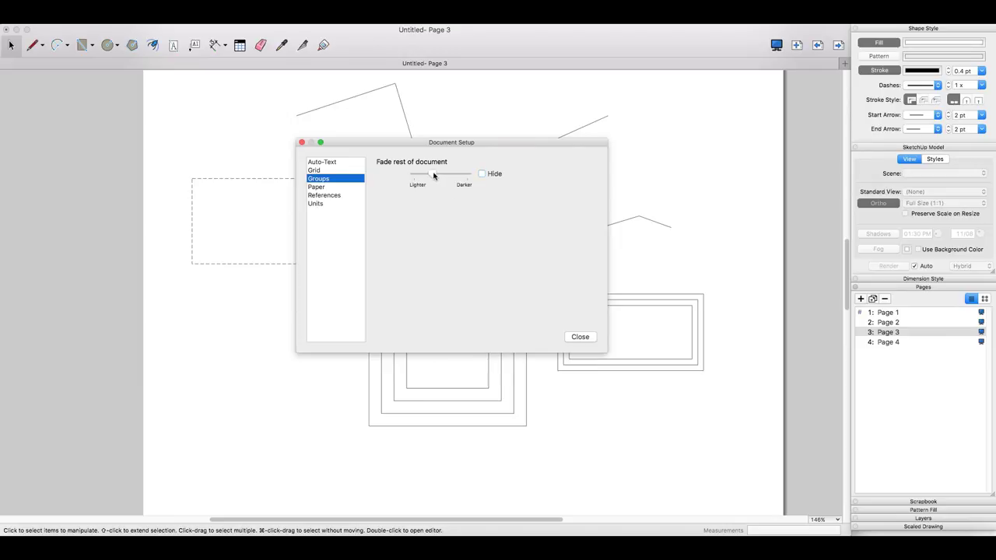
{"action": "left_click_drag", "start_coordinate": [433, 175], "coordinate": [426, 176]}
{"action": "left_click", "coordinate": [527, 407]}
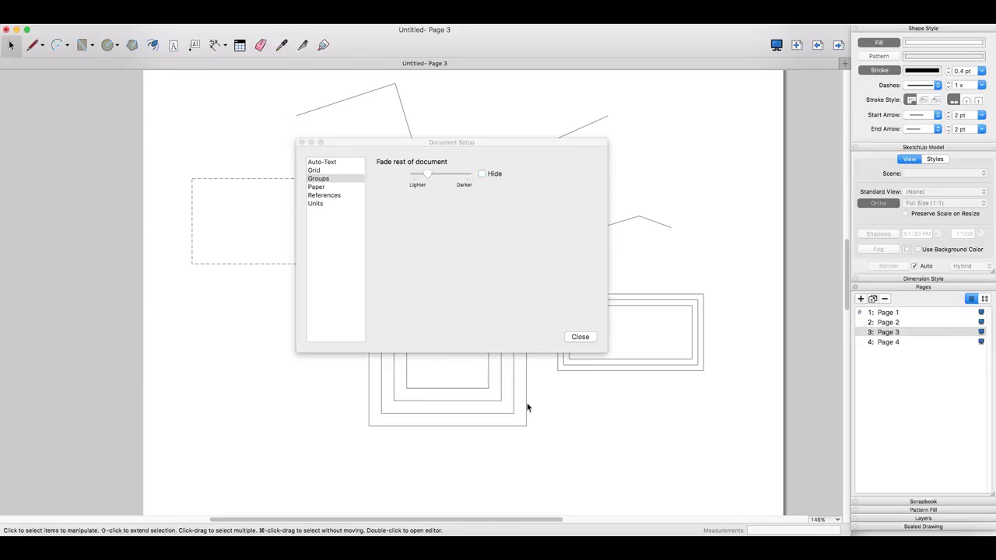
{"action": "left_click", "coordinate": [527, 407]}
{"action": "left_click", "coordinate": [426, 177]}
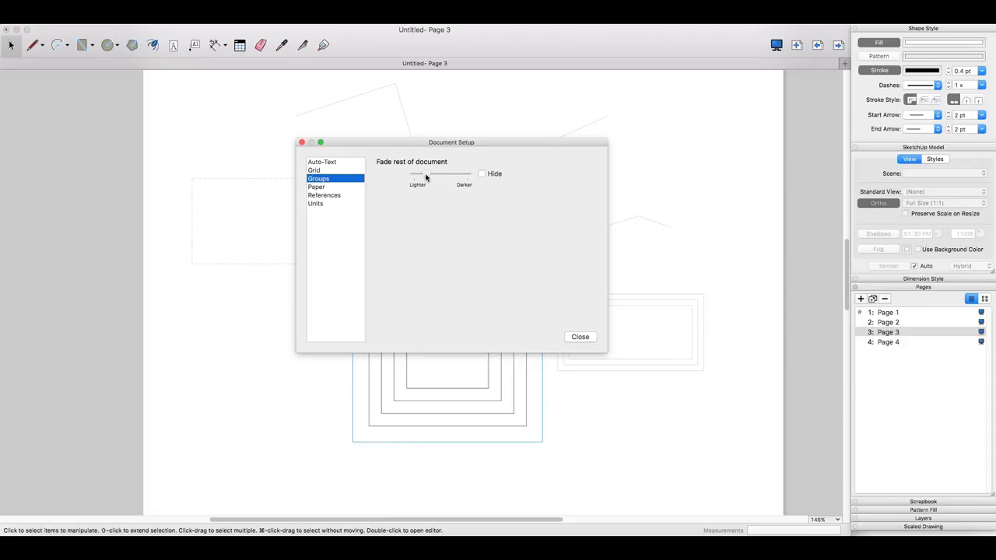
{"action": "mouse_move", "coordinate": [426, 177]}
{"action": "left_mouse_down"}
{"action": "mouse_move", "coordinate": [411, 181]}
{"action": "mouse_move", "coordinate": [422, 181]}
{"action": "left_mouse_up"}
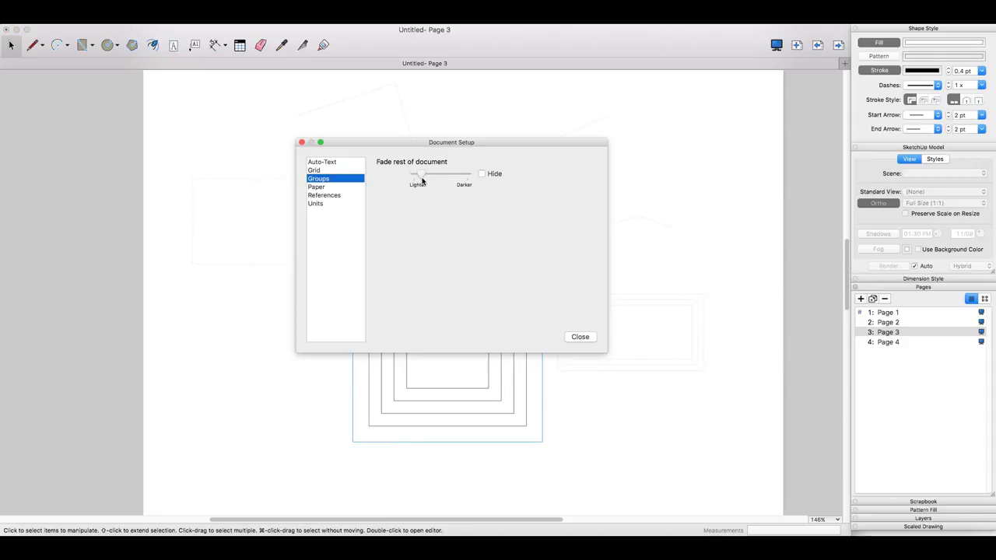
{"action": "key", "text": "Escape"}
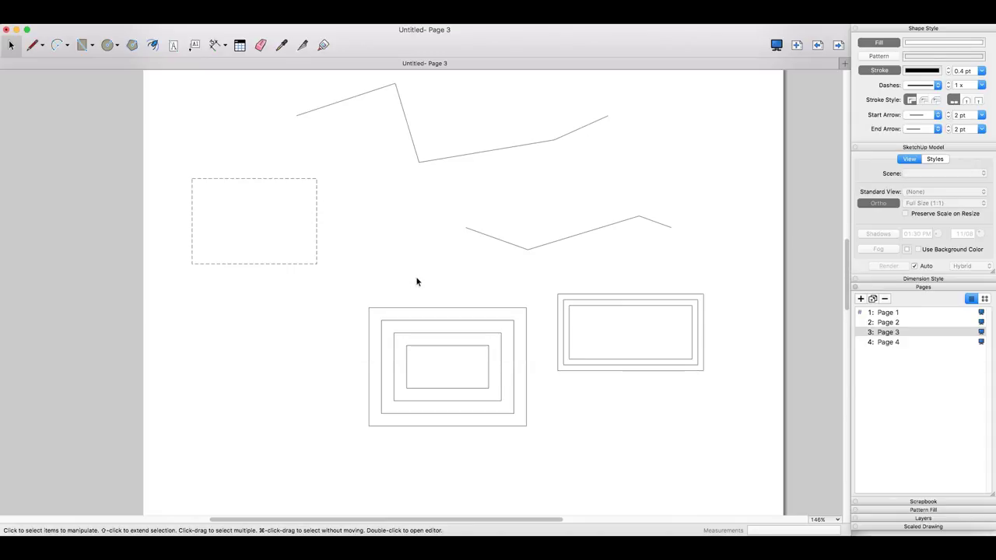
{"action": "key", "text": "Page_Down"}
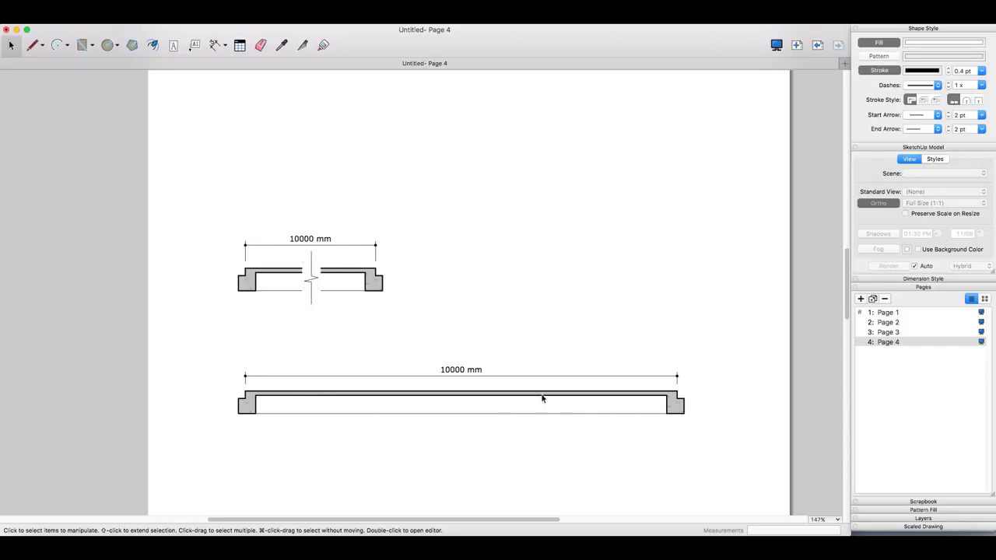
Copy the long wall section below and crop it to its left and right ends with a gap.
{"action": "scroll", "coordinate": [574, 329], "scroll_direction": "down", "scroll_amount": 3}
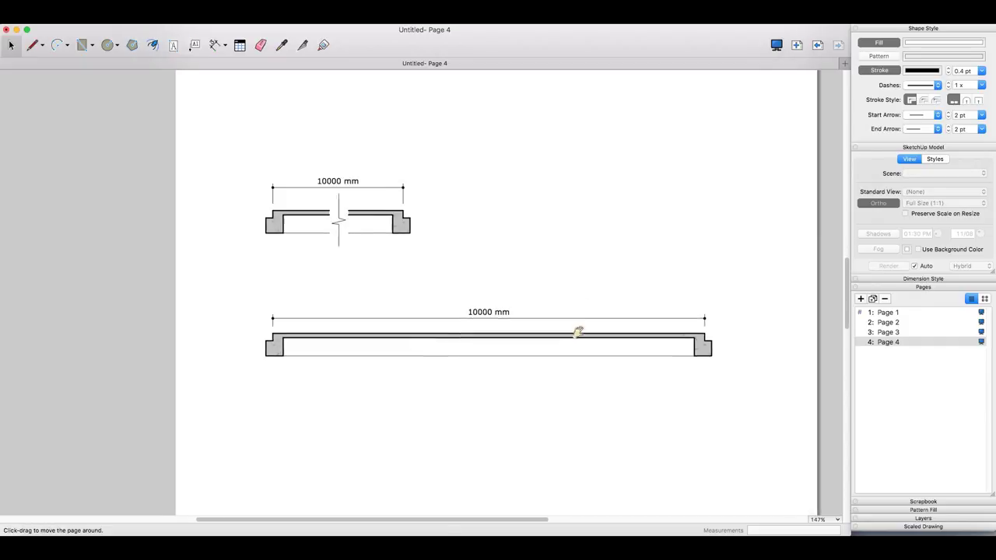
{"action": "left_click", "coordinate": [480, 338]}
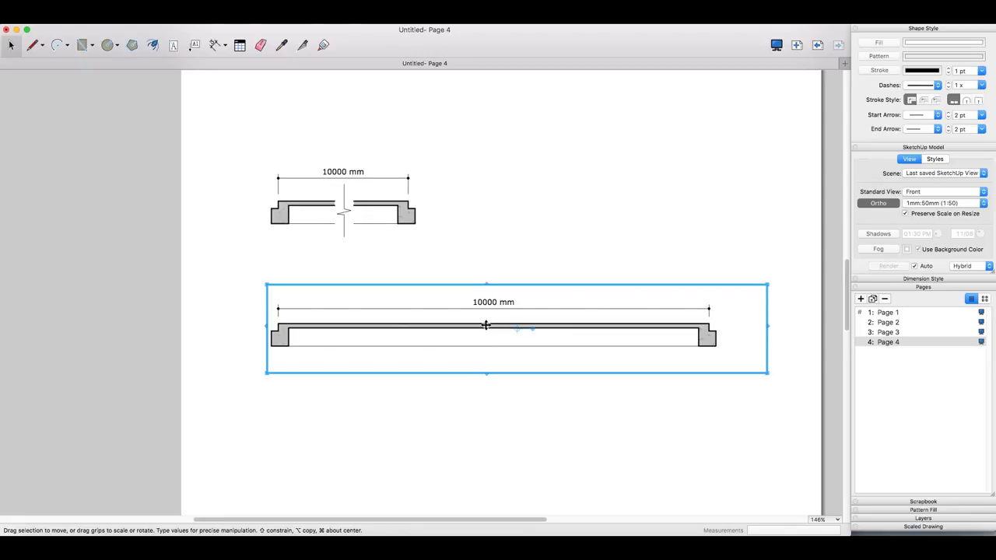
{"action": "left_click_drag", "start_coordinate": [486, 325], "coordinate": [438, 429], "text": "alt"}
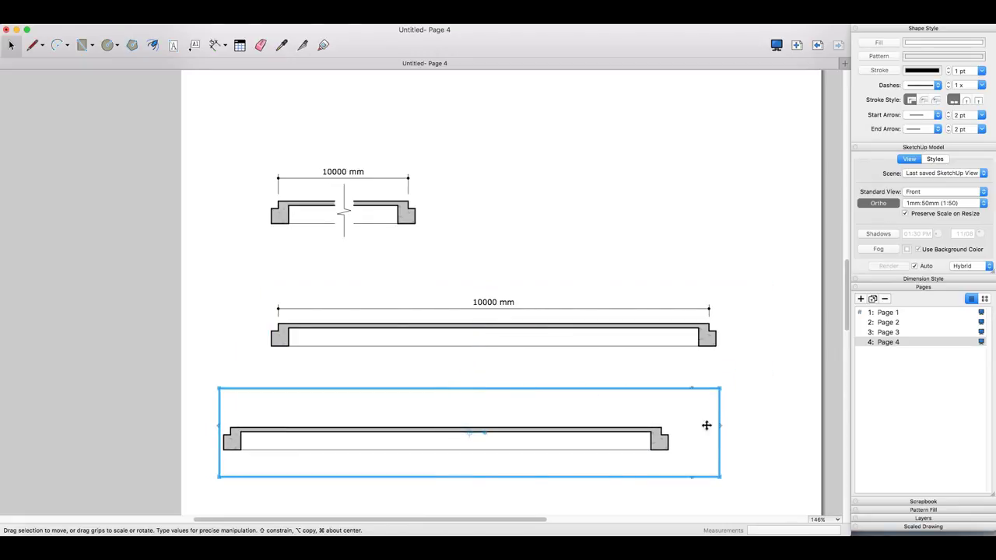
{"action": "left_click_drag", "start_coordinate": [728, 427], "coordinate": [571, 432]}
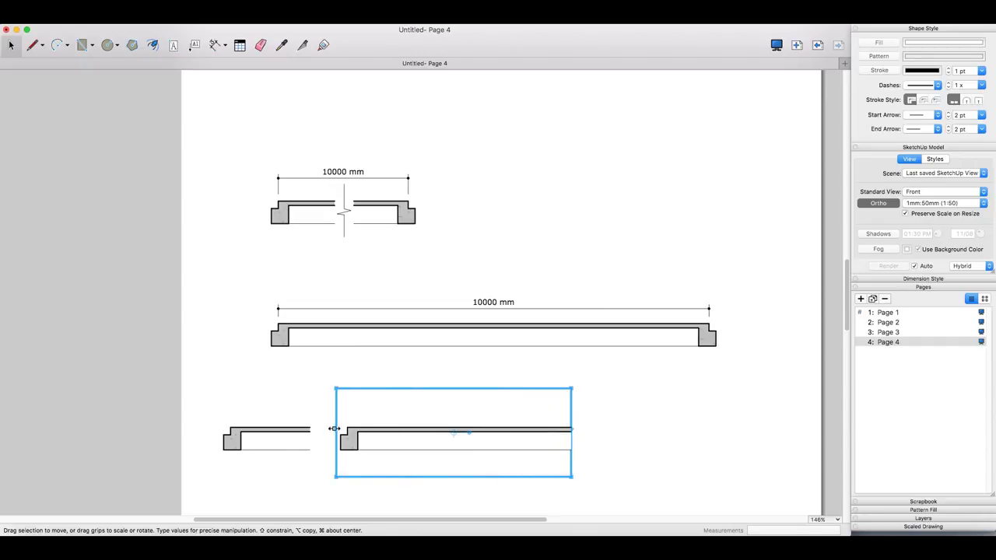
{"action": "left_click_drag", "start_coordinate": [335, 432], "coordinate": [833, 426]}
{"action": "left_click_drag", "start_coordinate": [520, 427], "coordinate": [395, 426]}
{"action": "left_click", "coordinate": [596, 422]}
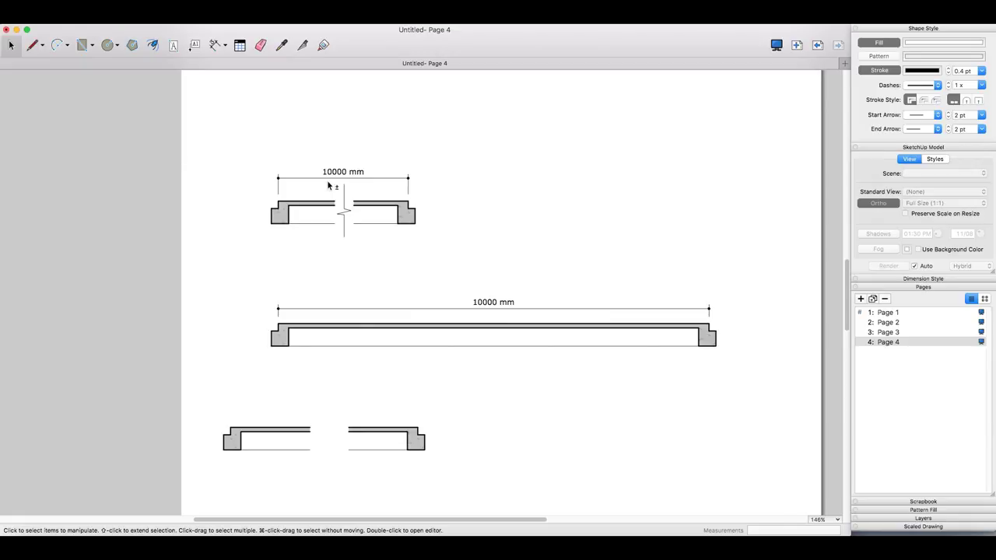
Dimension the split section's outer corners as 10000 mm above it, then add blank Page 5.
{"action": "key", "text": "d"}
{"action": "left_click", "coordinate": [230, 427]}
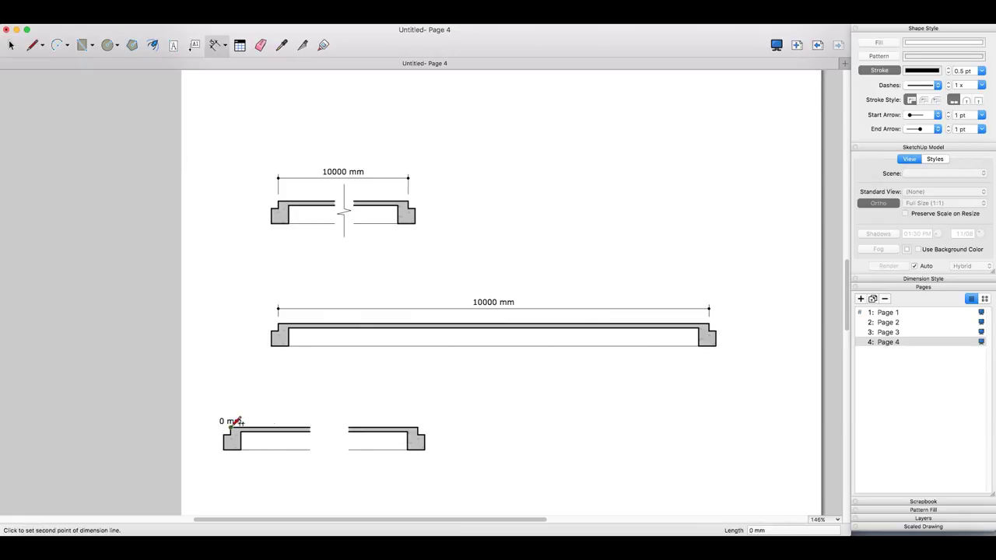
{"action": "left_click", "coordinate": [417, 427]}
{"action": "left_click", "coordinate": [419, 406]}
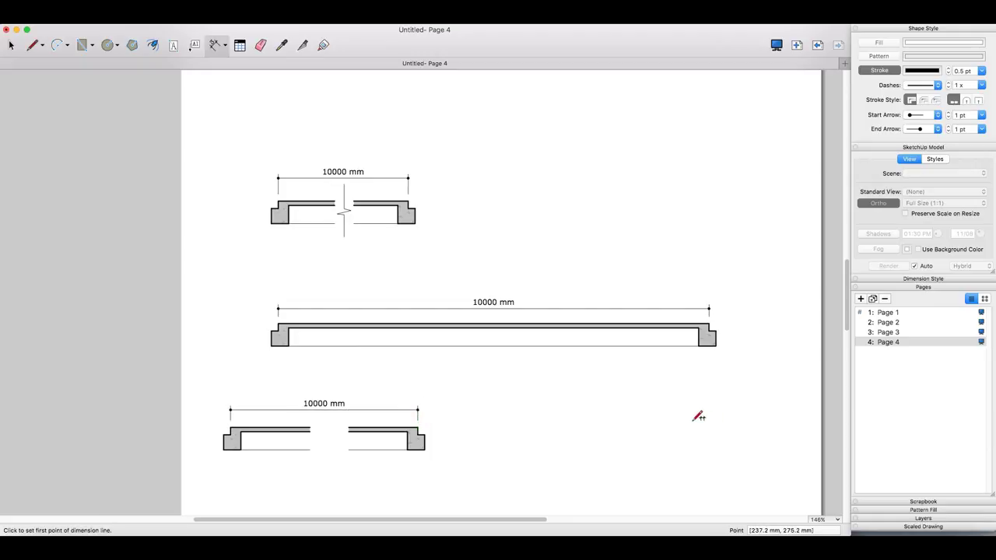
{"action": "key", "text": "space"}
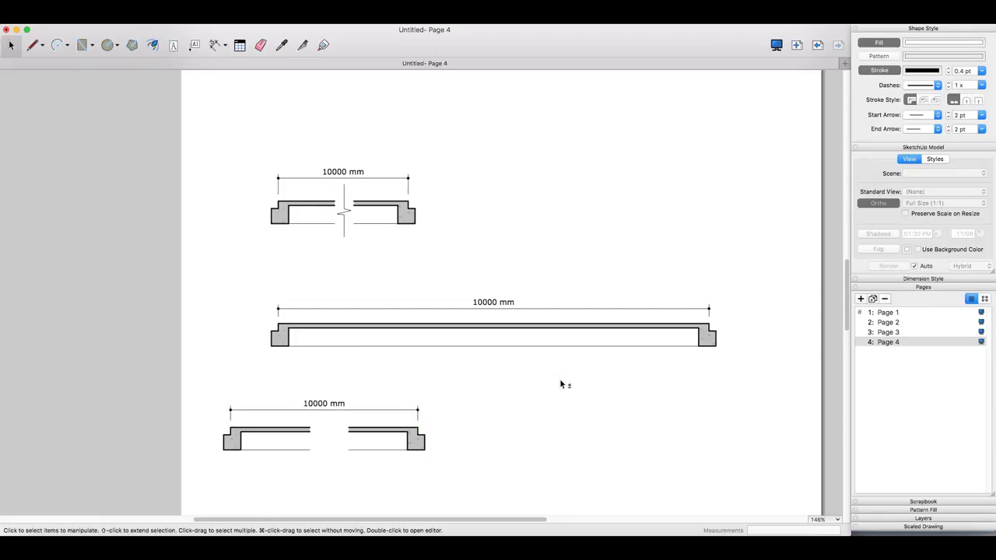
{"action": "key", "text": "super+shift+n"}
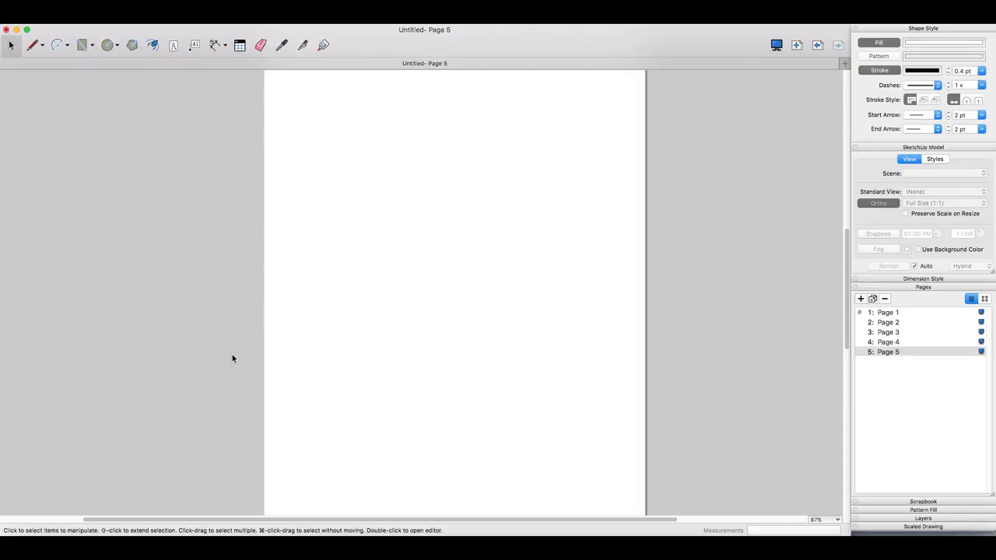
Make Page 5 a 1mm:20mm (1:20) scaled drawing with Decimal format and Millimeter units.
{"action": "left_click", "coordinate": [923, 526]}
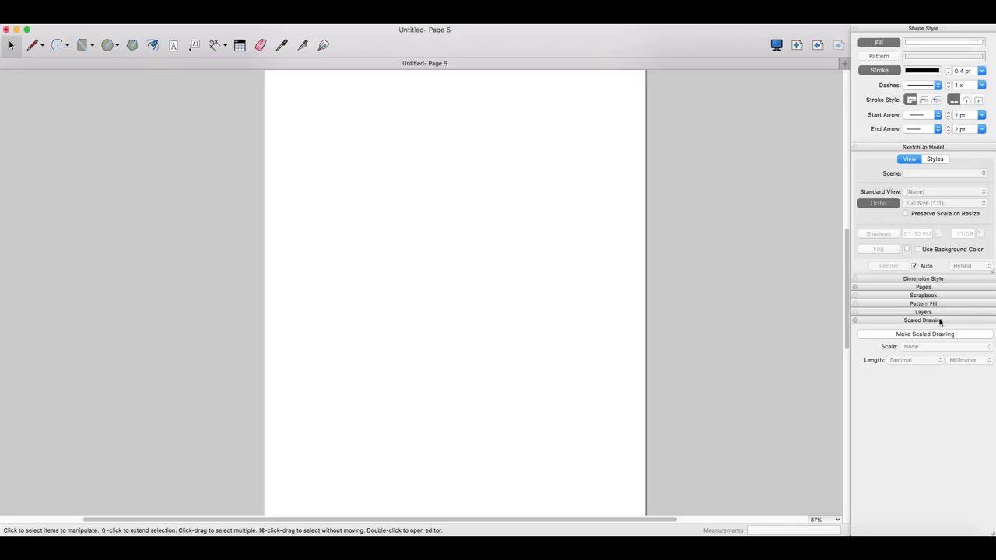
{"action": "left_click", "coordinate": [908, 336]}
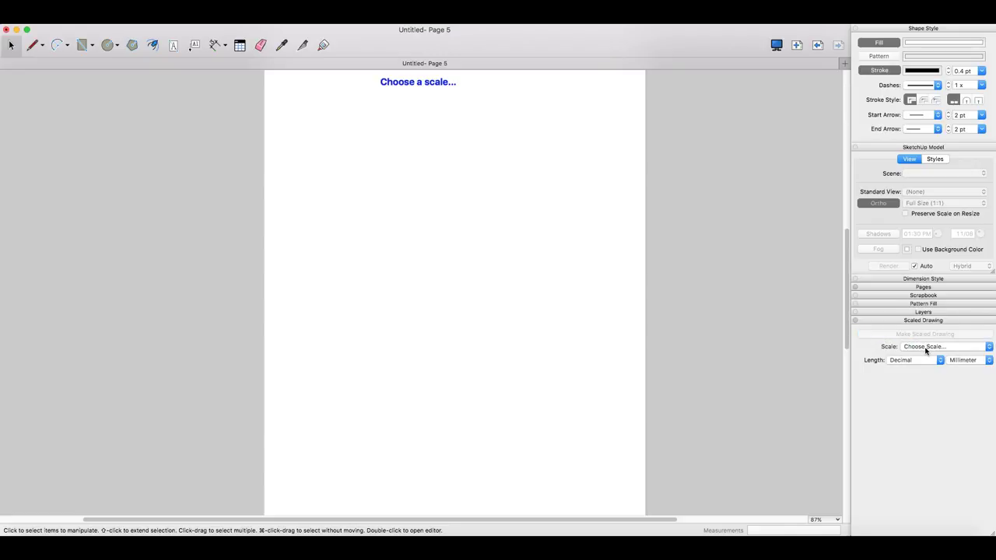
{"action": "left_click", "coordinate": [934, 348]}
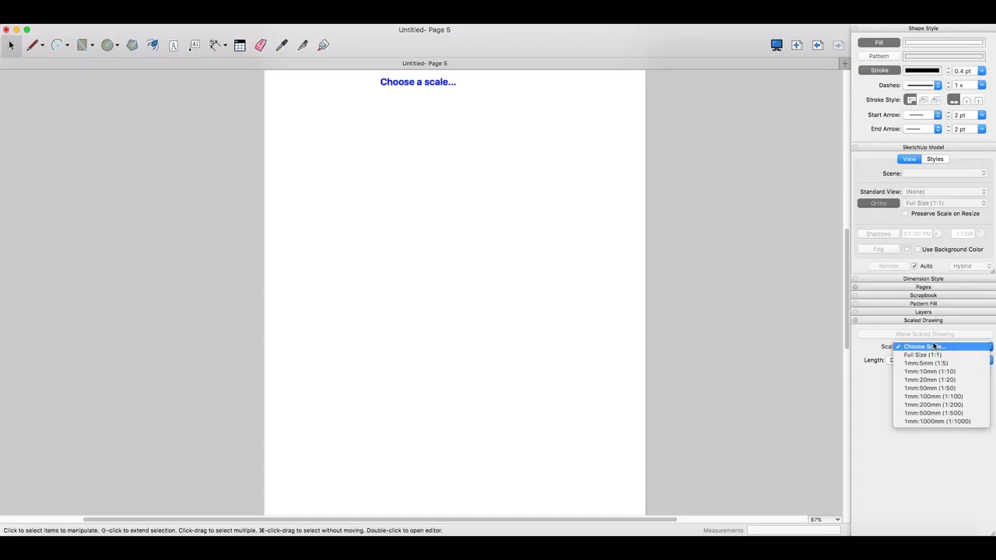
{"action": "left_click", "coordinate": [938, 380]}
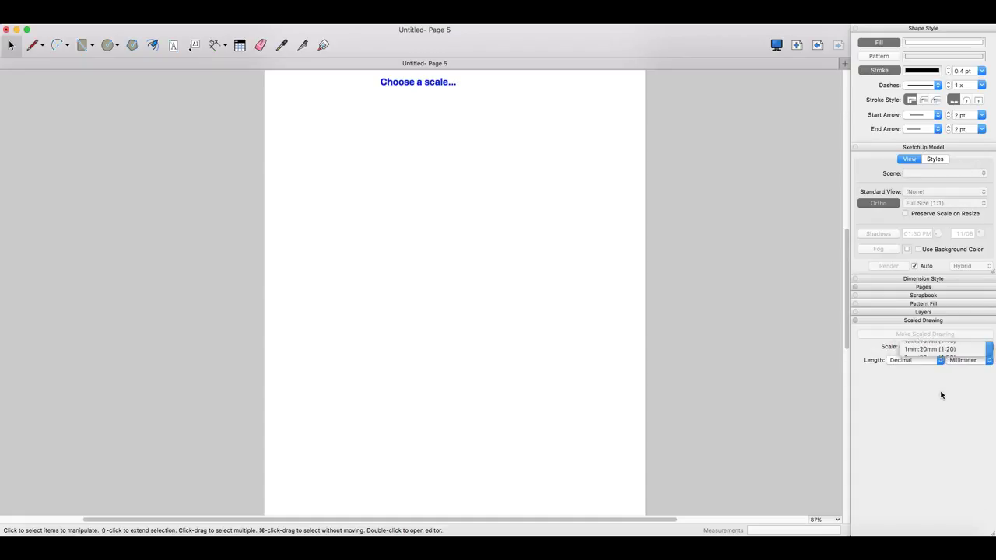
{"action": "left_click", "coordinate": [937, 360]}
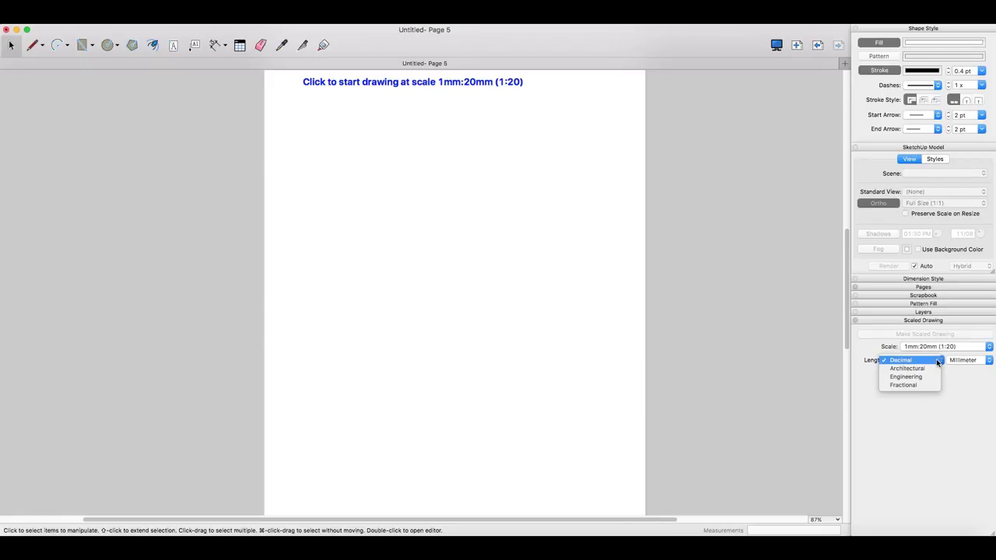
{"action": "left_click", "coordinate": [911, 360]}
{"action": "left_click", "coordinate": [988, 360]}
{"action": "left_click", "coordinate": [985, 360]}
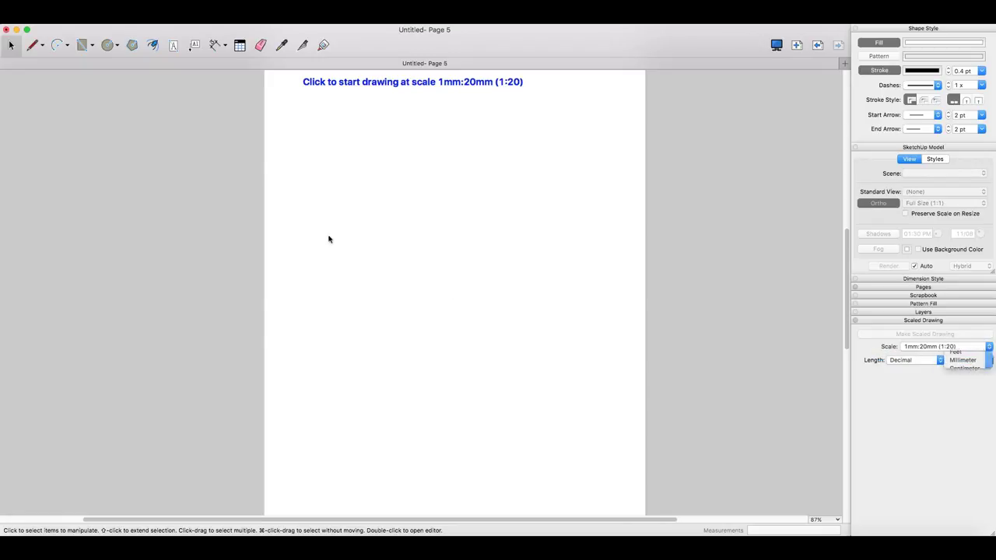
Draw a 3000 mm line on the scaled page.
{"action": "key", "text": "l"}
{"action": "left_click", "coordinate": [361, 212]}
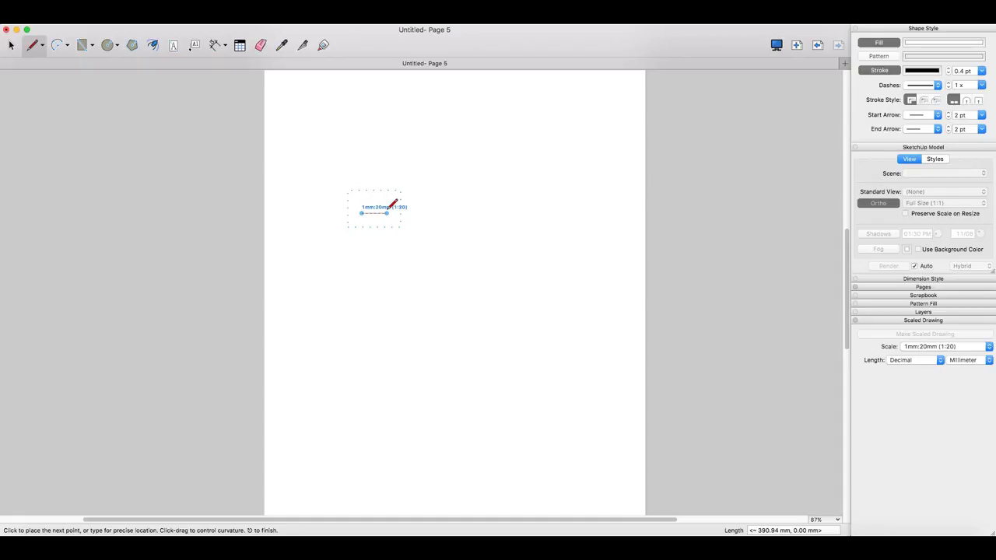
{"action": "type", "text": "3000"}
{"action": "key", "text": "Return"}
{"action": "key", "text": "space"}
{"action": "left_click", "coordinate": [433, 274]}
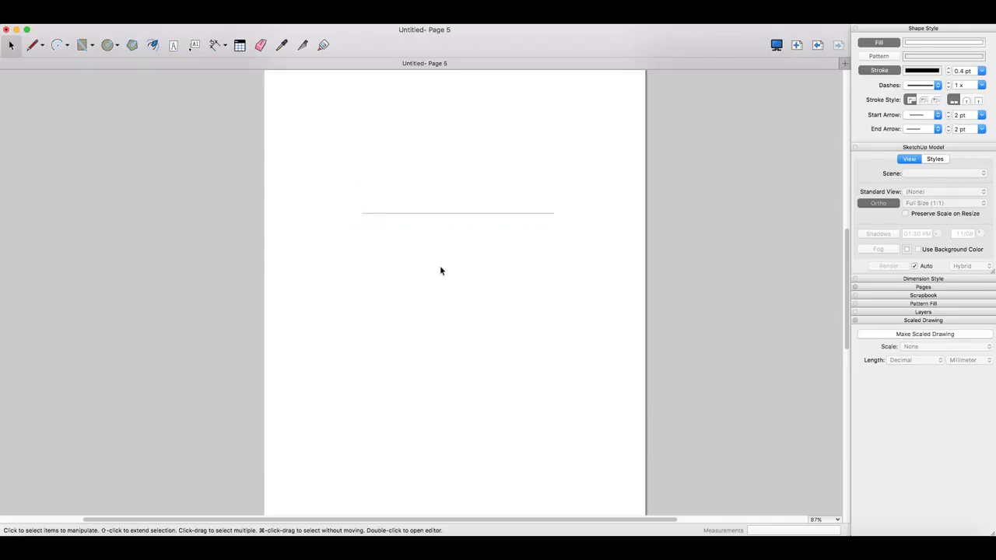
Dimension the line end to end, placing the 3000 mm dimension just above it.
{"action": "left_click", "coordinate": [214, 45]}
{"action": "left_click", "coordinate": [361, 213]}
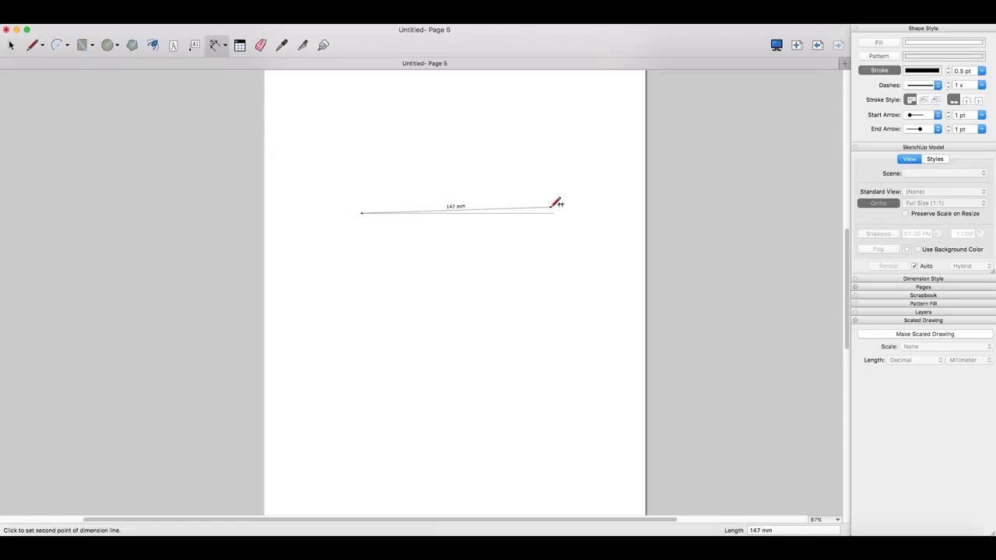
{"action": "left_click", "coordinate": [554, 212]}
{"action": "left_click", "coordinate": [554, 199]}
{"action": "key", "text": "space"}
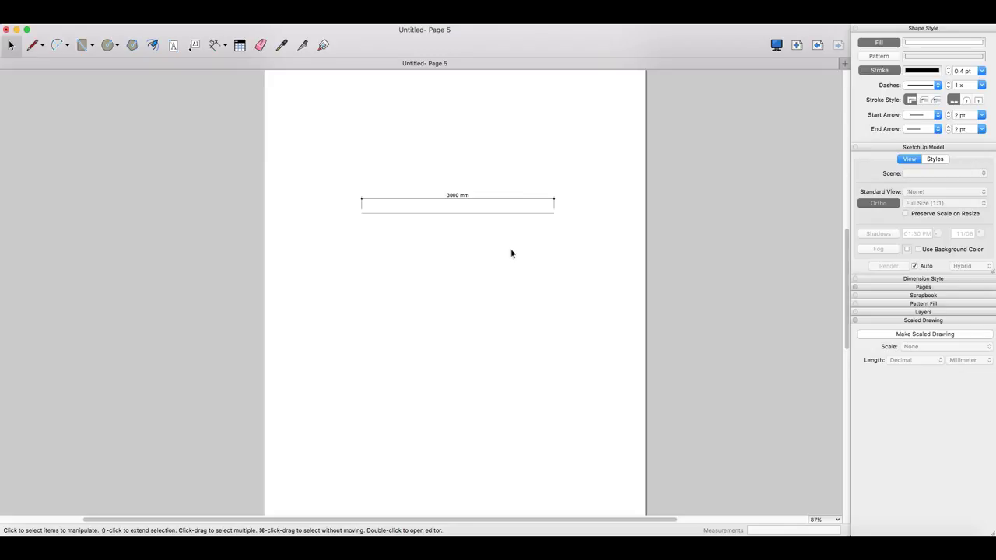
{"action": "left_click", "coordinate": [493, 211]}
Change the line's drawing scale to 1mm:10mm (1:10), then to 1mm:100mm (1:100).
{"action": "left_click", "coordinate": [988, 347]}
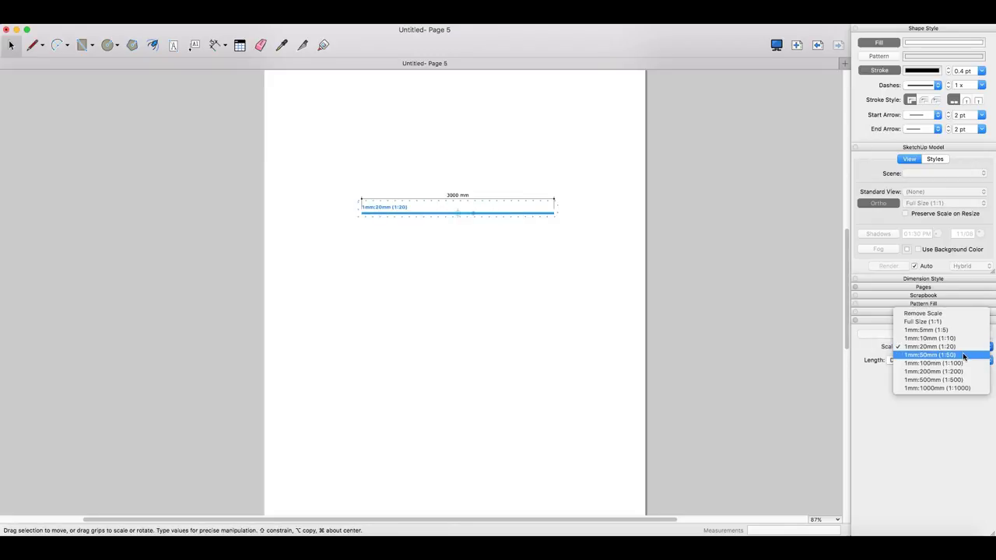
{"action": "left_click", "coordinate": [956, 339]}
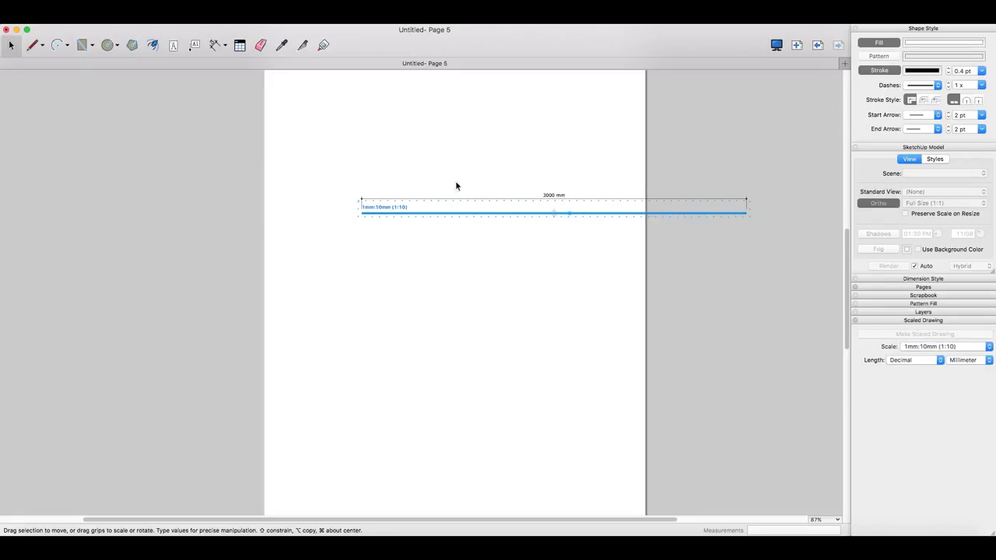
{"action": "left_click", "coordinate": [959, 347]}
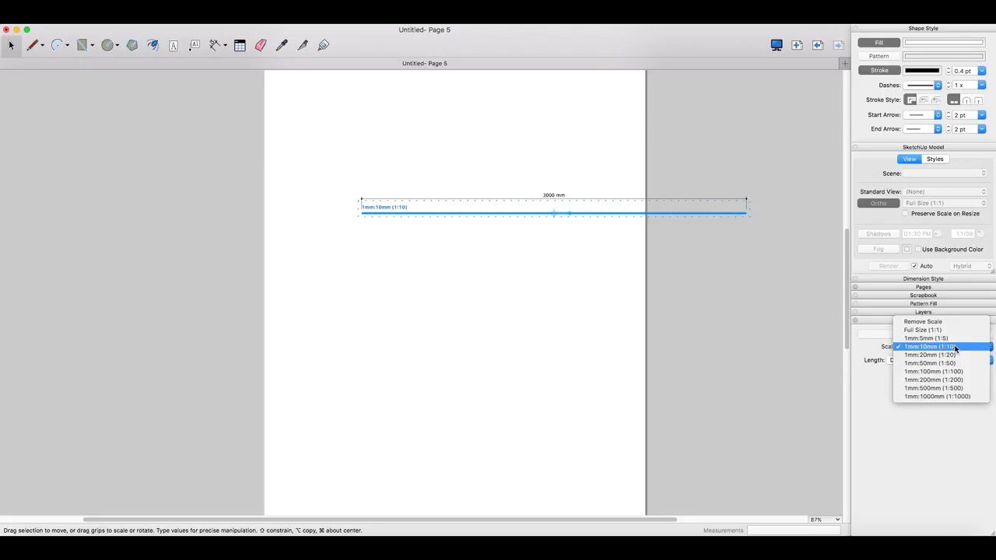
{"action": "left_click", "coordinate": [957, 371]}
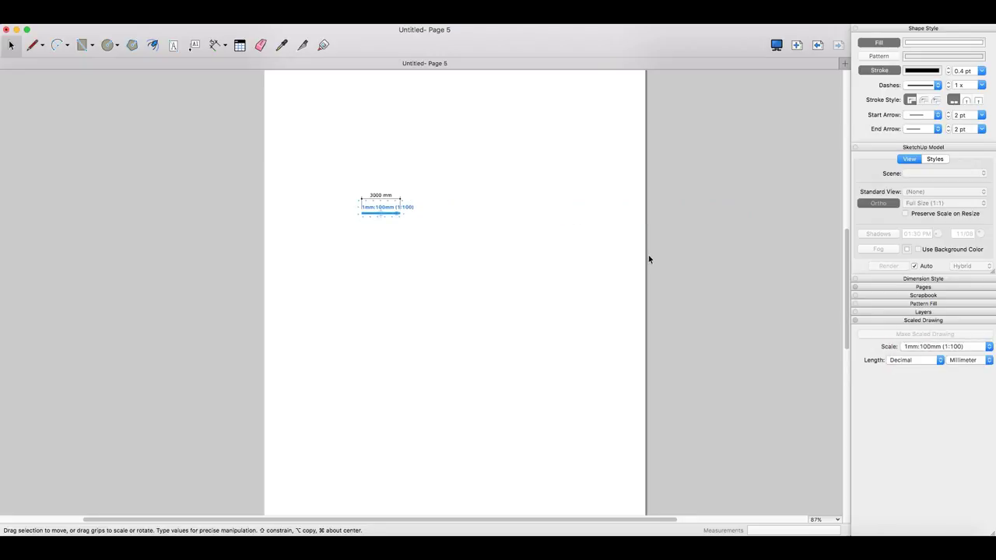
{"action": "left_click", "coordinate": [445, 243]}
{"action": "scroll", "coordinate": [371, 209], "scroll_direction": "up", "scroll_amount": 5}
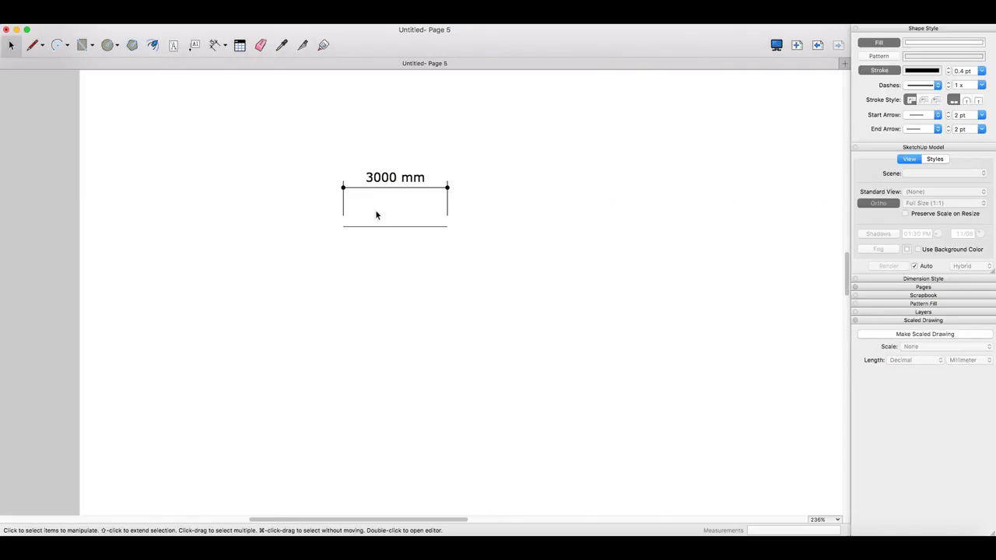